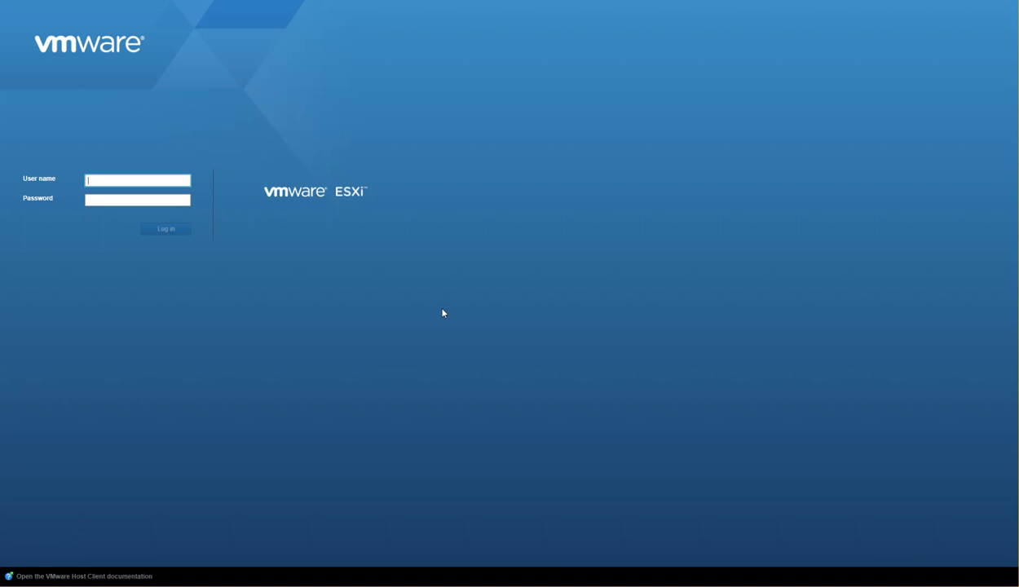
Log in to the ESXi host as root with the account password.
{"action": "key", "text": "Tab"}
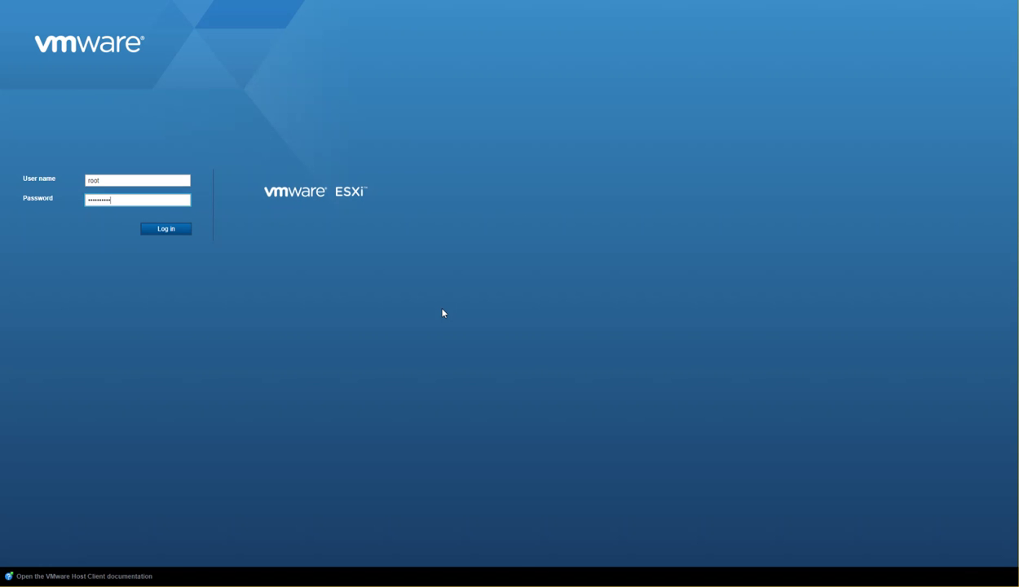
{"action": "key", "text": "Return"}
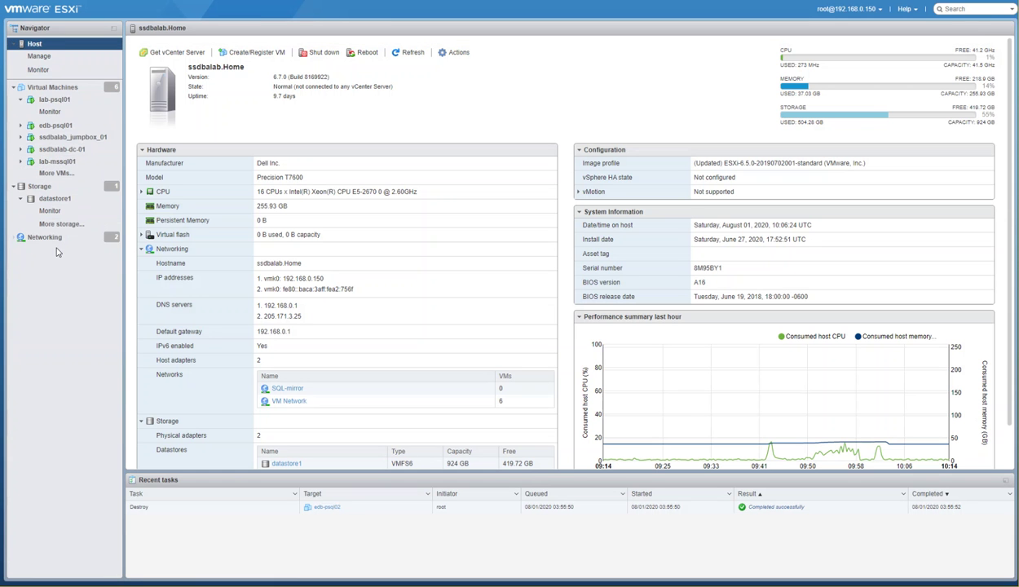
Show the host's virtual machines and begin creating a new virtual machine.
{"action": "left_click", "coordinate": [57, 89]}
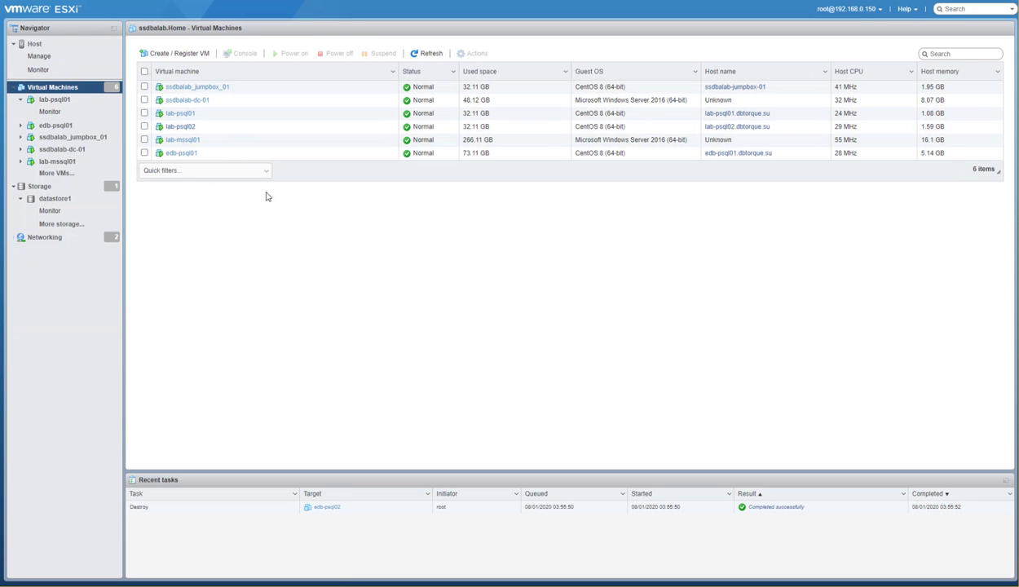
{"action": "left_click", "coordinate": [190, 57]}
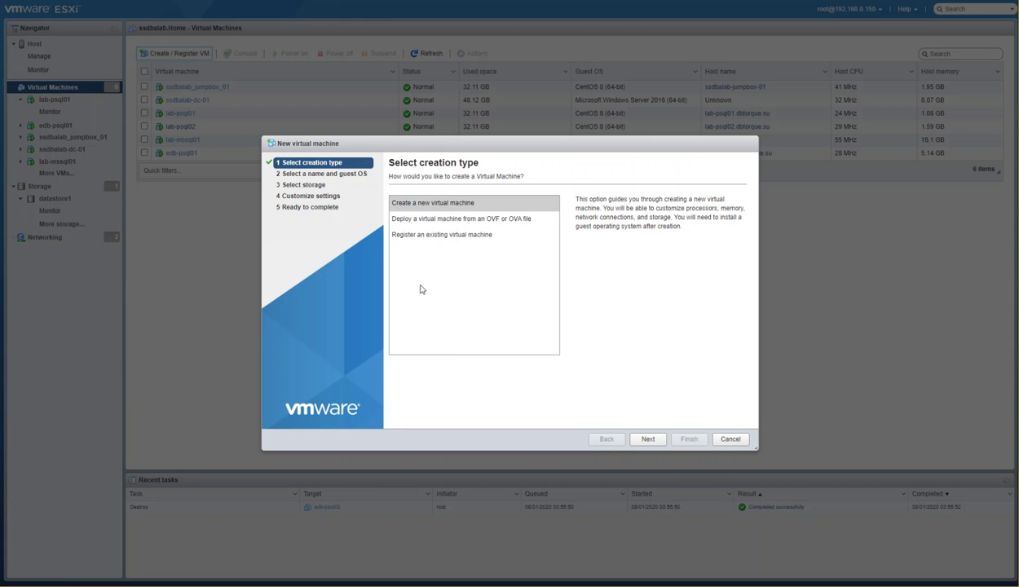
{"action": "left_click", "coordinate": [409, 200]}
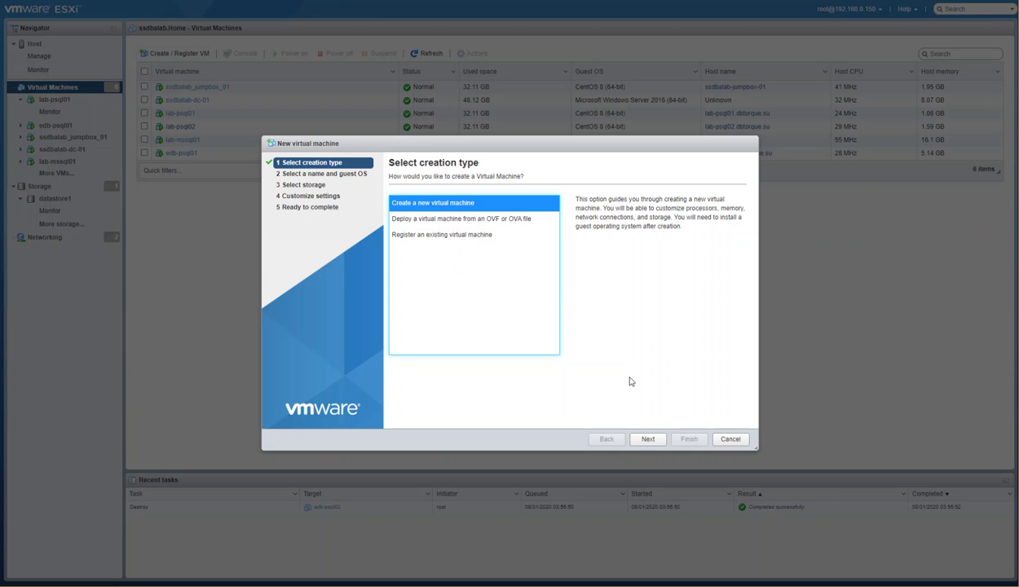
{"action": "left_click", "coordinate": [648, 440]}
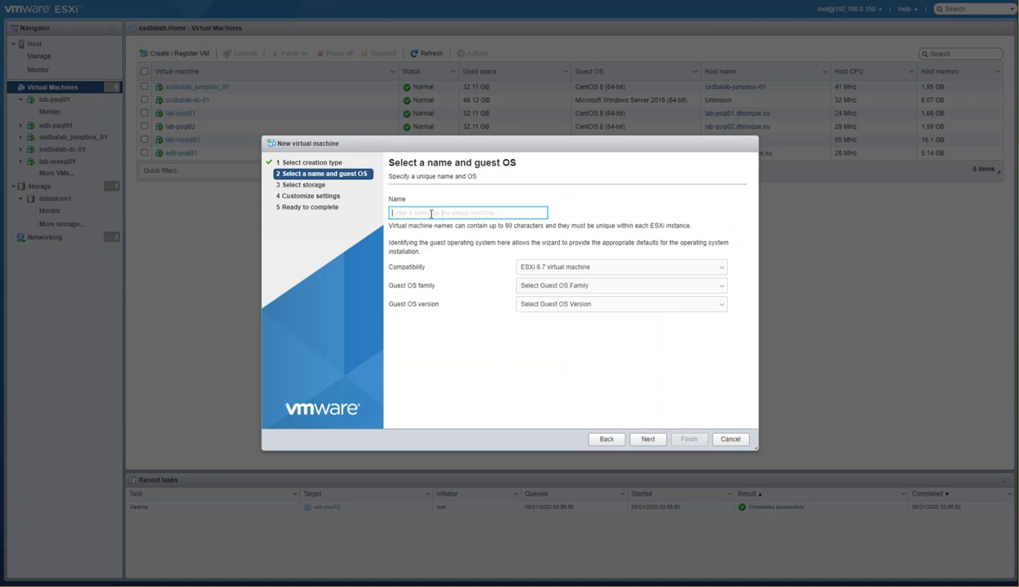
Name the virtual machine edb-psql02 and set its guest OS family to Linux.
{"action": "type", "text": "edb-"}
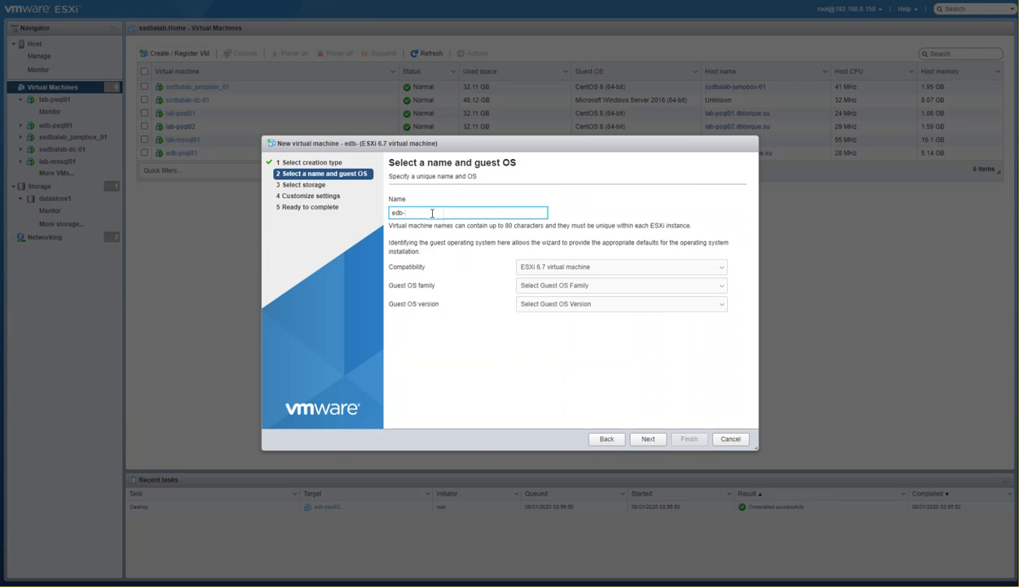
{"action": "type", "text": "psql02"}
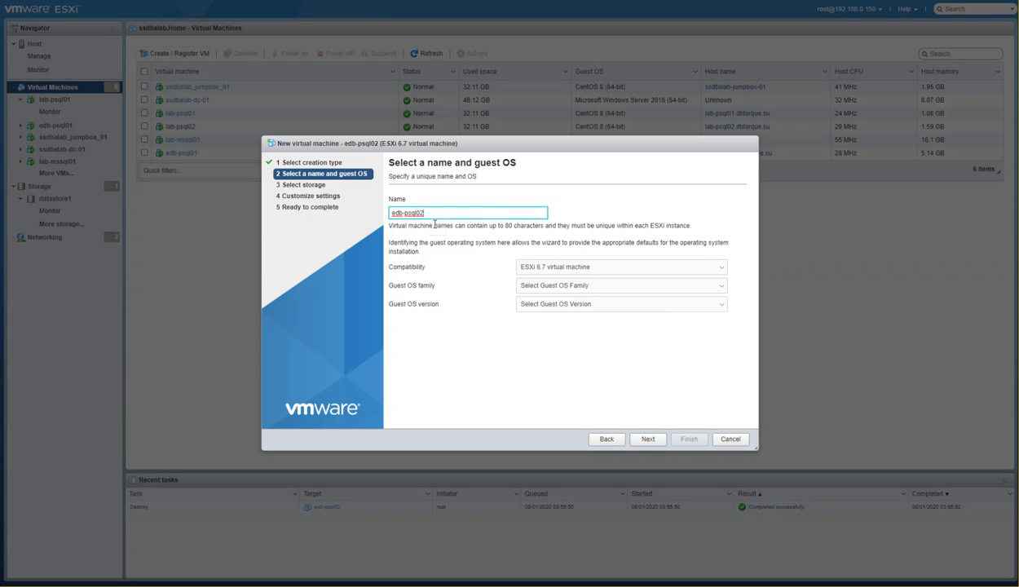
{"action": "left_click", "coordinate": [538, 287]}
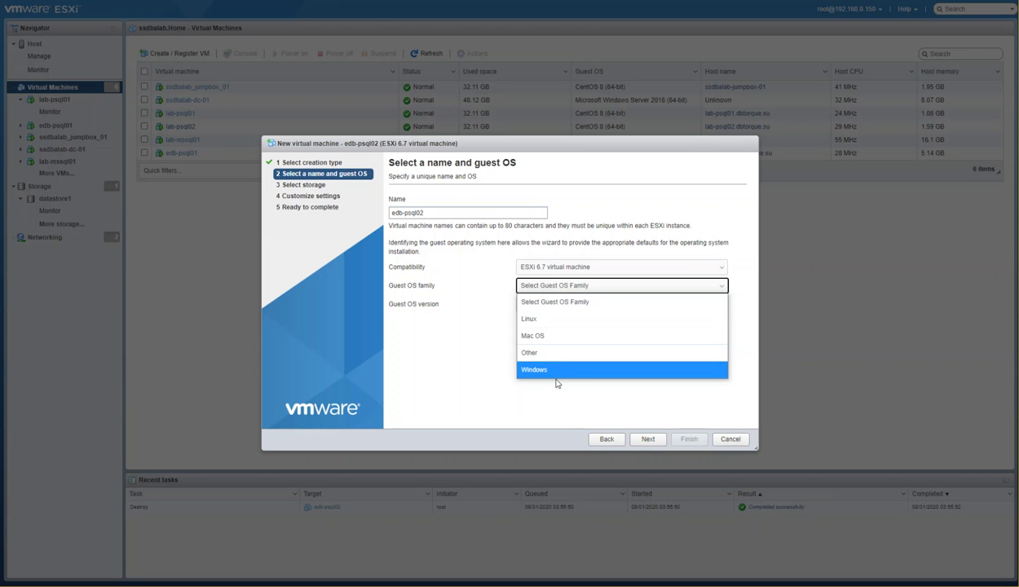
{"action": "left_click", "coordinate": [544, 324]}
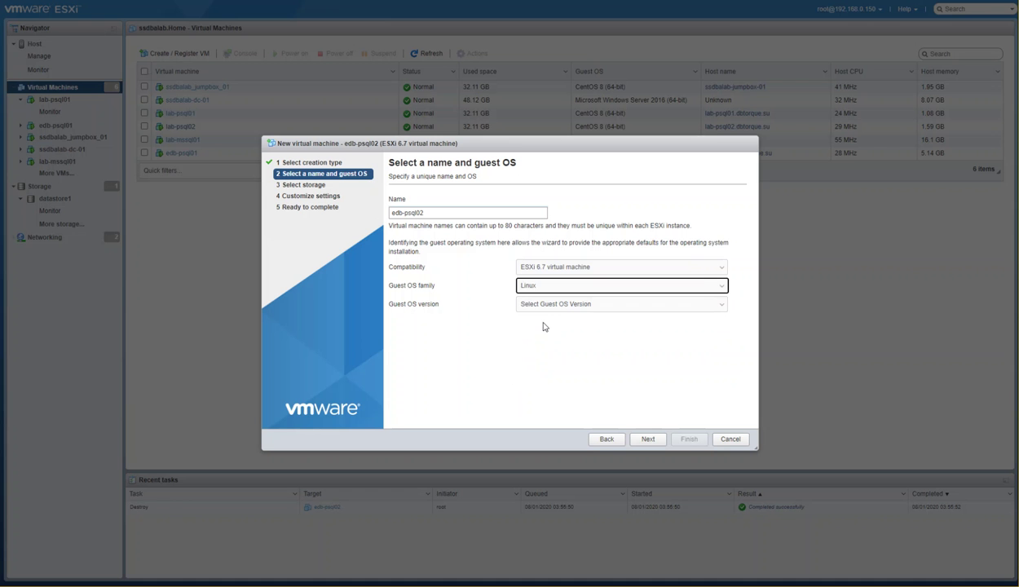
Set the guest OS version to CentOS 8 (64-bit) and accept datastore1 as the storage.
{"action": "left_click", "coordinate": [560, 308]}
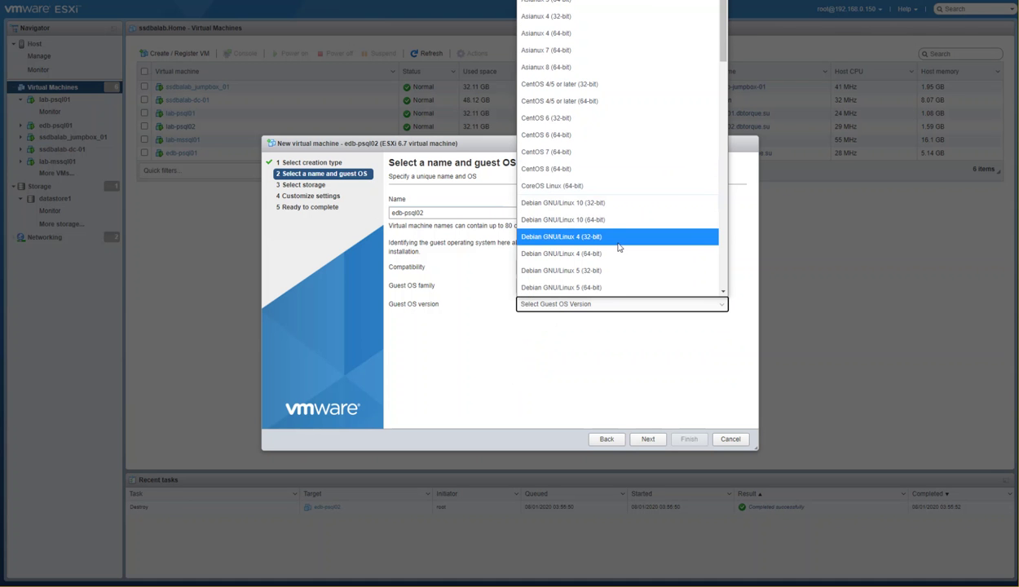
{"action": "scroll", "coordinate": [617, 247], "scroll_direction": "down", "scroll_amount": 2}
{"action": "scroll", "coordinate": [617, 247], "scroll_direction": "down", "scroll_amount": 6}
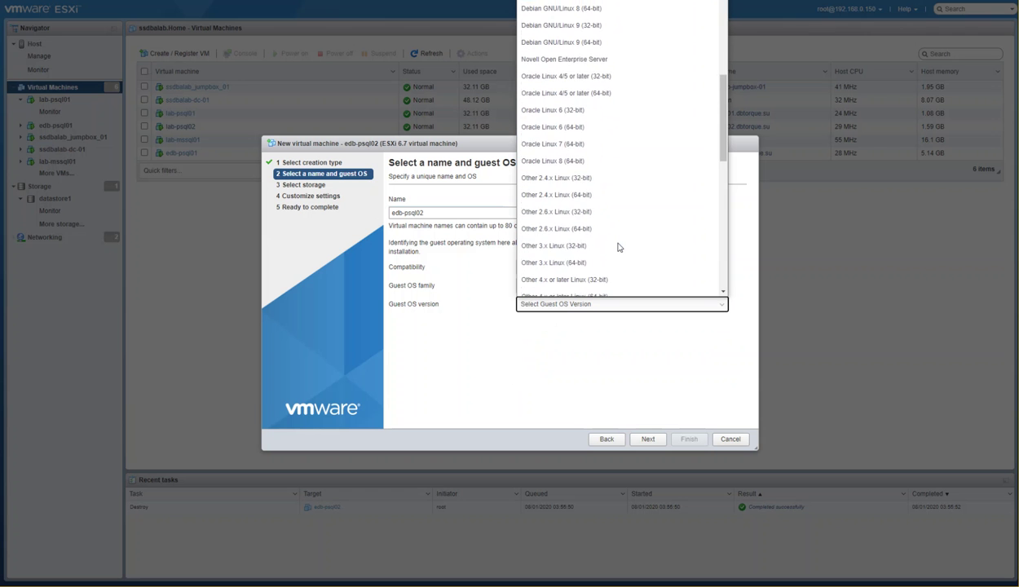
{"action": "scroll", "coordinate": [617, 247], "scroll_direction": "up", "scroll_amount": 7}
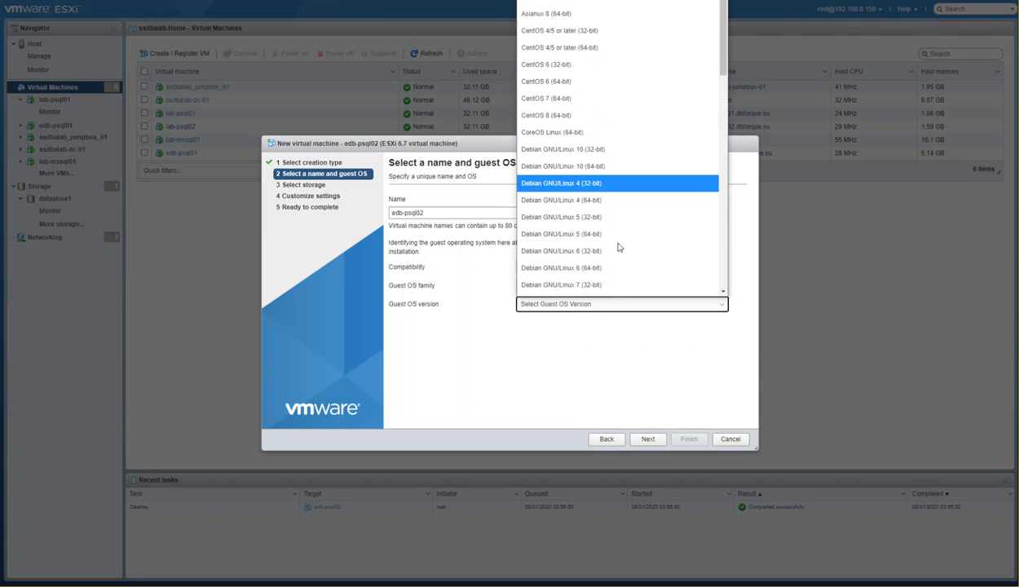
{"action": "scroll", "coordinate": [617, 247], "scroll_direction": "up", "scroll_amount": 1}
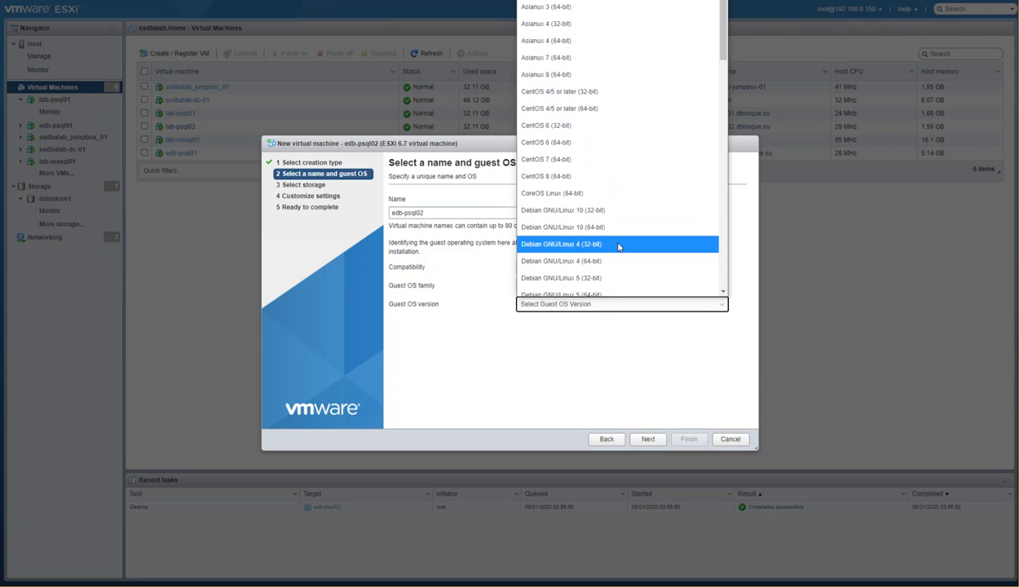
{"action": "left_click", "coordinate": [569, 178]}
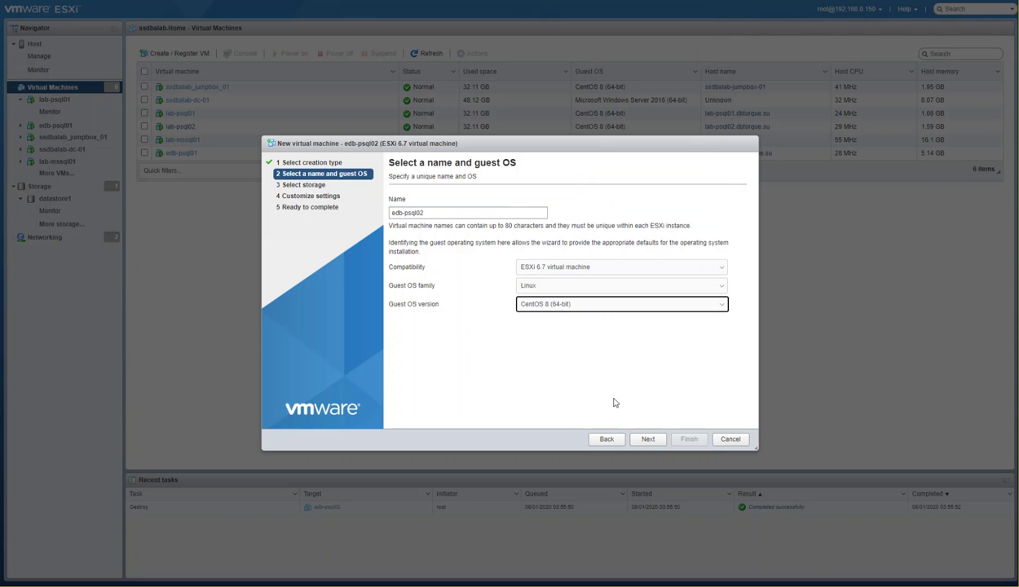
{"action": "left_click", "coordinate": [651, 443]}
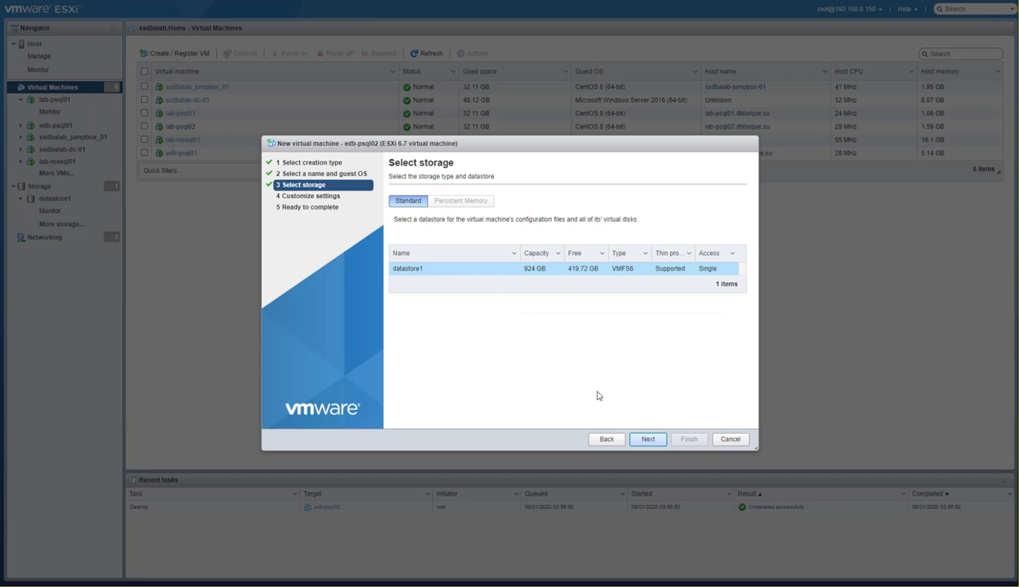
{"action": "left_click", "coordinate": [649, 441]}
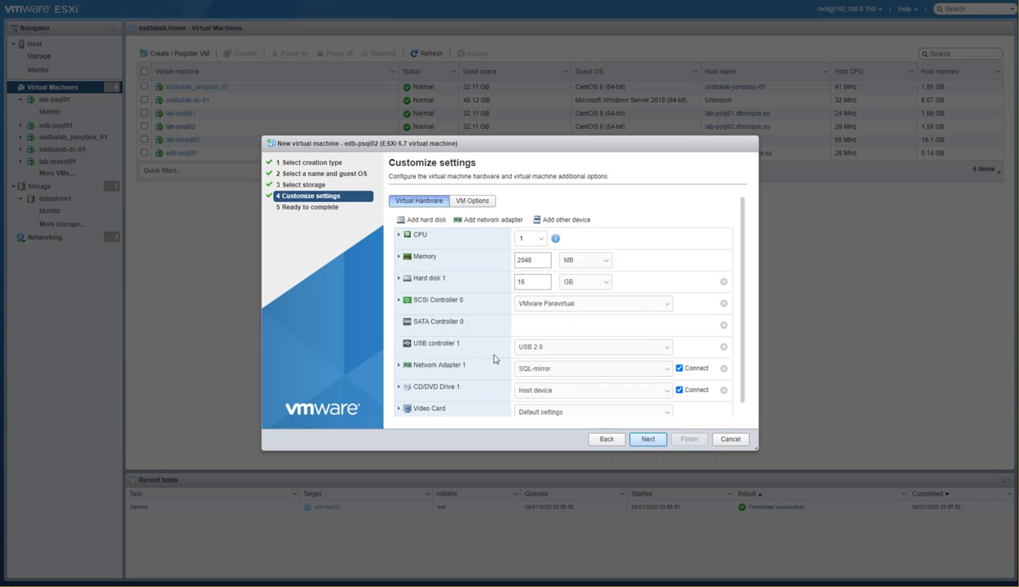
Give the virtual machine 4 CPUs and 8 GB of memory.
{"action": "scroll", "coordinate": [493, 357], "scroll_direction": "down", "scroll_amount": 1}
{"action": "scroll", "coordinate": [494, 360], "scroll_direction": "up", "scroll_amount": 1}
{"action": "left_click", "coordinate": [540, 246]}
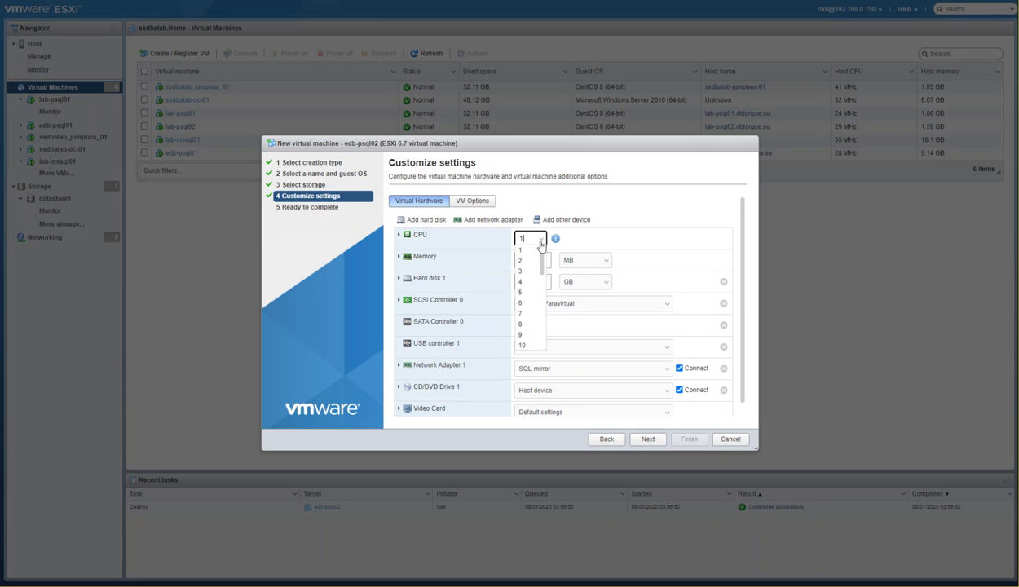
{"action": "left_click", "coordinate": [523, 266]}
{"action": "left_click", "coordinate": [526, 280]}
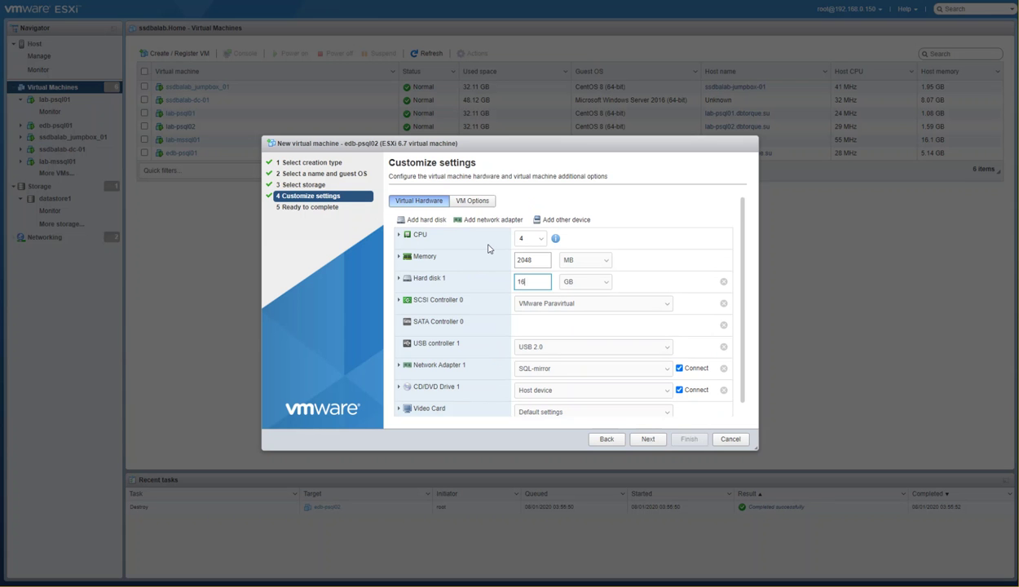
{"action": "double_click", "coordinate": [529, 261]}
{"action": "type", "text": "8"}
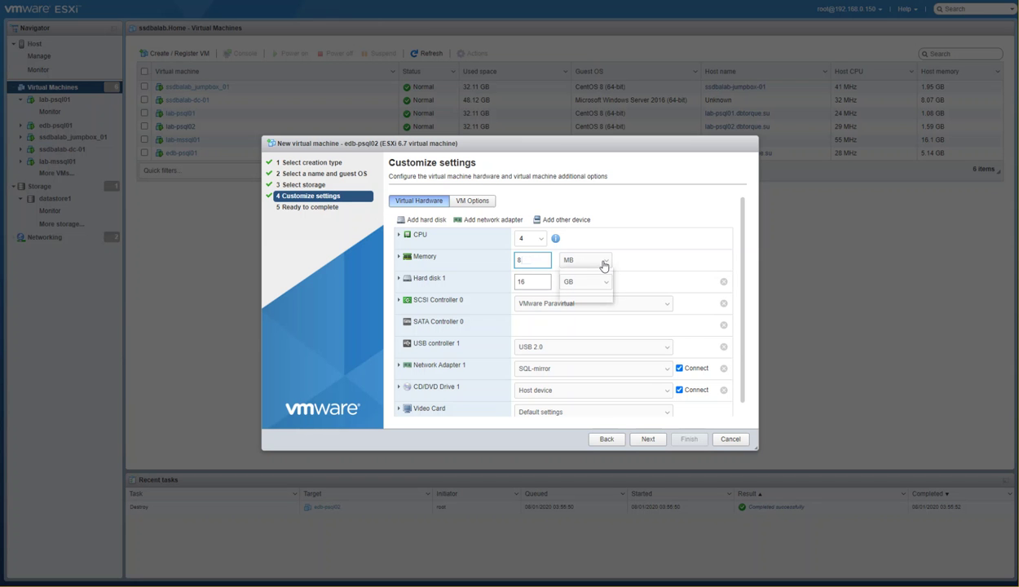
{"action": "left_click", "coordinate": [599, 261]}
{"action": "left_click", "coordinate": [579, 294]}
Set Hard disk 1 to 20 GB and add a new standard hard disk of 30 GB.
{"action": "left_click", "coordinate": [526, 284]}
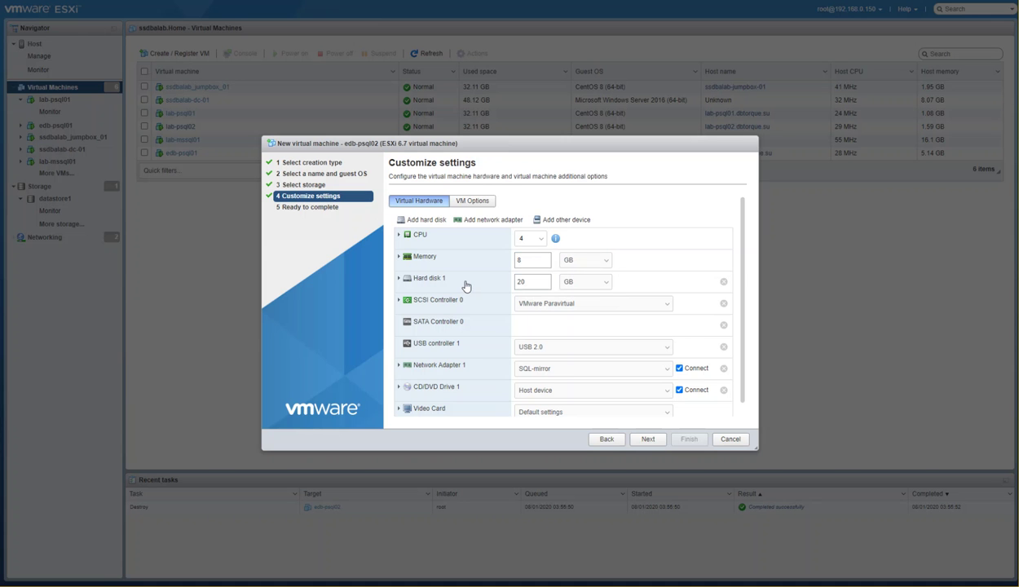
{"action": "left_click", "coordinate": [432, 222]}
{"action": "left_click", "coordinate": [427, 233]}
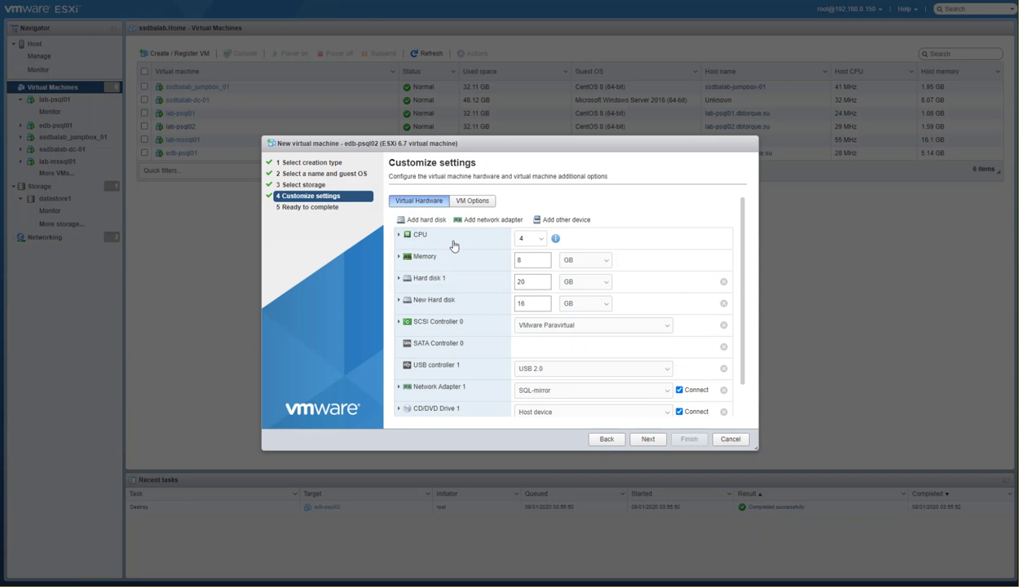
{"action": "double_click", "coordinate": [520, 303]}
{"action": "type", "text": "30"}
Add a second new standard hard disk and set its size to 15 GB.
{"action": "left_click", "coordinate": [420, 221]}
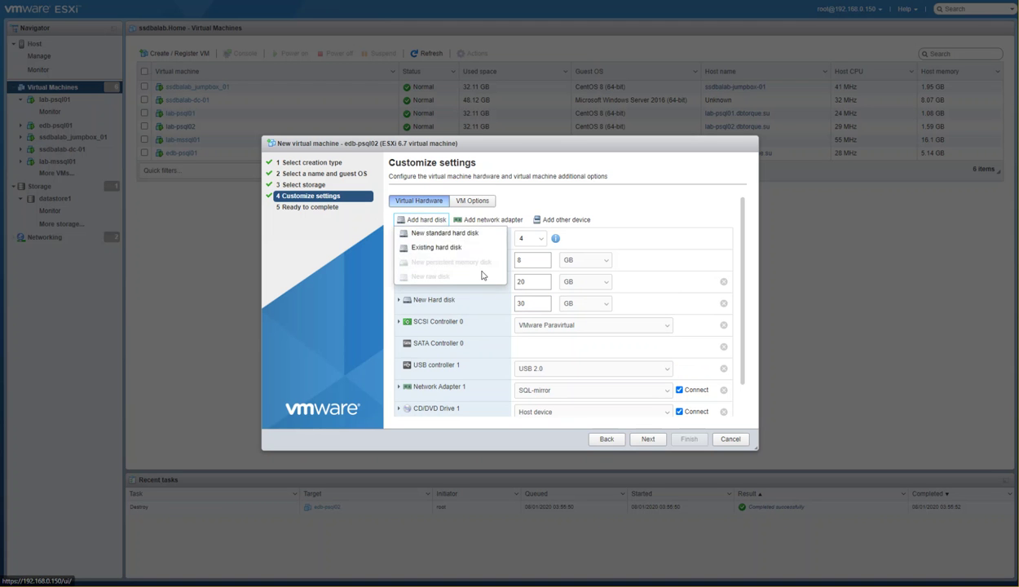
{"action": "left_click", "coordinate": [457, 235]}
{"action": "left_click", "coordinate": [521, 325]}
{"action": "key", "text": "BackSpace"}
{"action": "type", "text": "15"}
{"action": "left_click", "coordinate": [667, 312]}
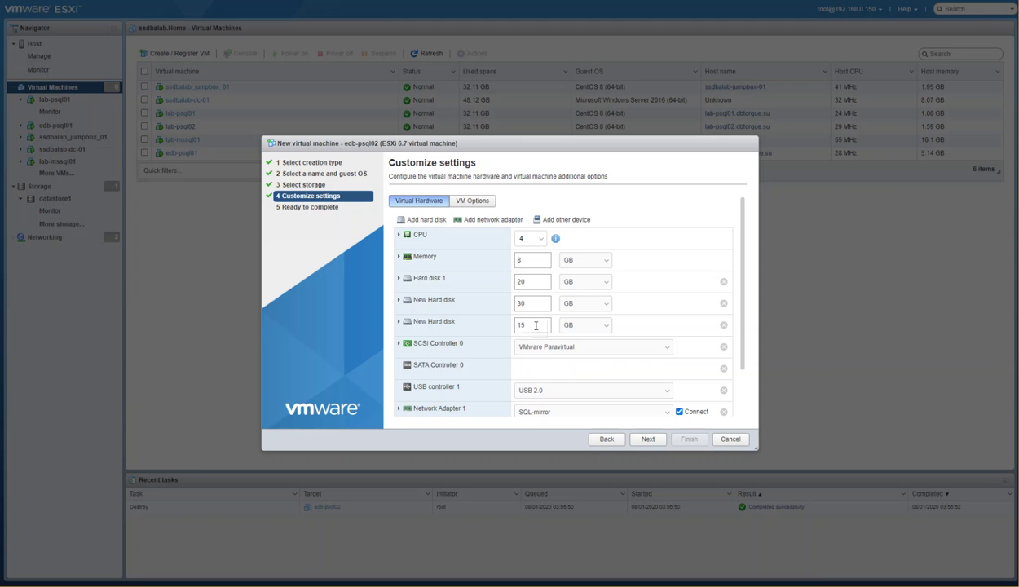
Connect Network Adapter 1 to VM Network.
{"action": "scroll", "coordinate": [609, 320], "scroll_direction": "down", "scroll_amount": 2}
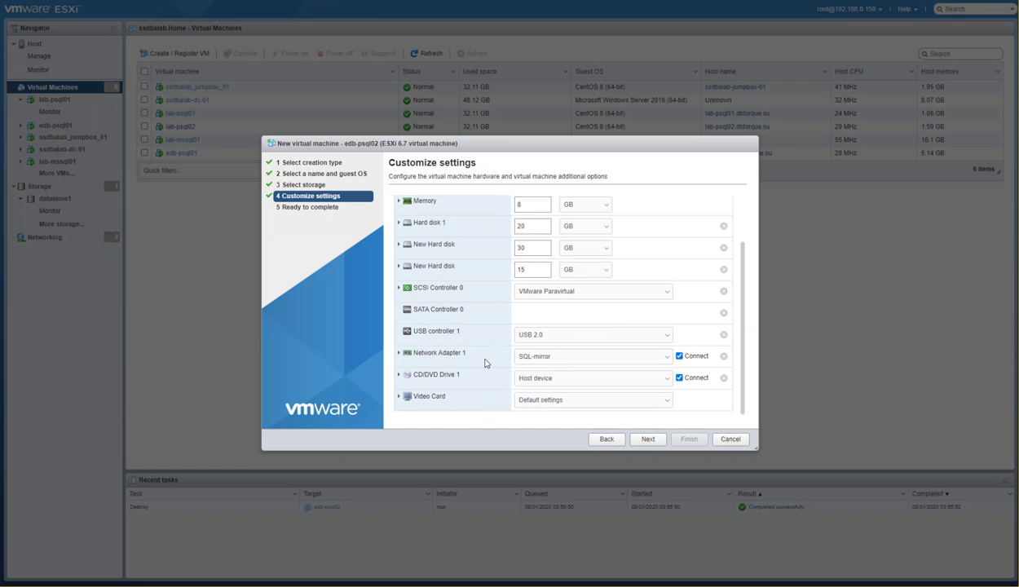
{"action": "left_click", "coordinate": [537, 359]}
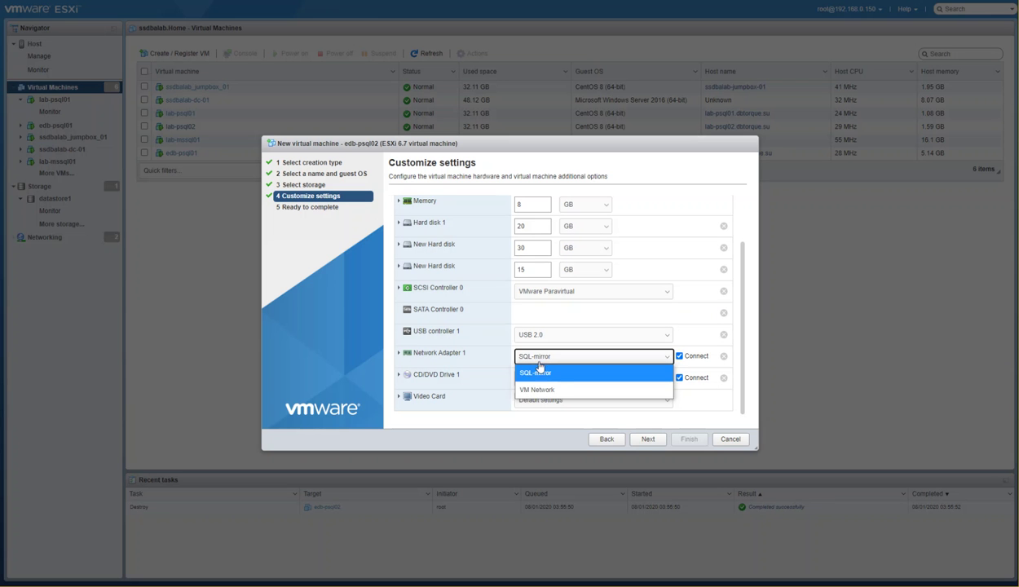
{"action": "left_click", "coordinate": [522, 386]}
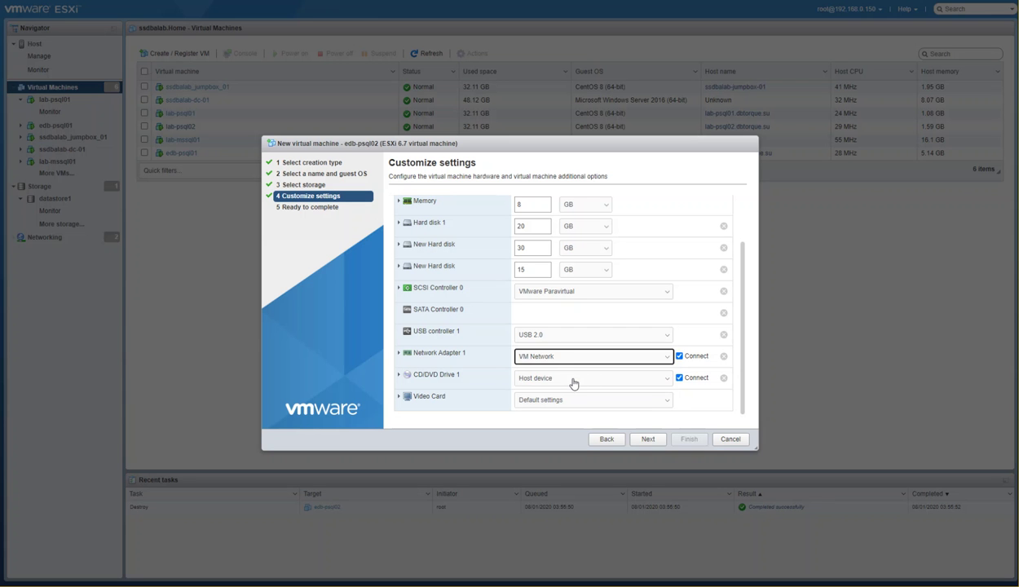
Attach the datastore ISO file CentOS-8.2.2004-x86_64-dvd1.iso from the ISOs folder of datastore1 to CD/DVD Drive 1.
{"action": "left_click", "coordinate": [573, 380]}
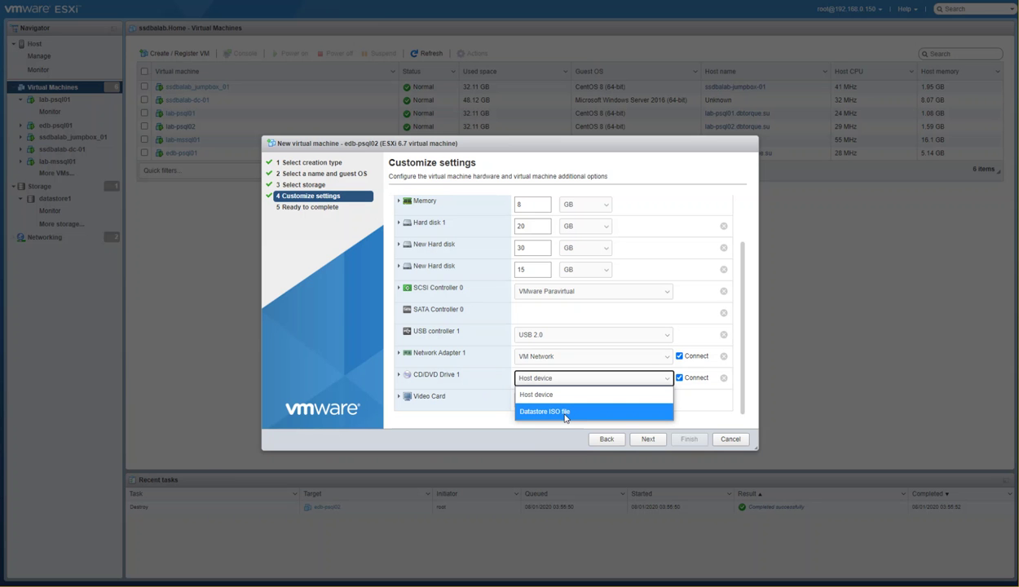
{"action": "left_click", "coordinate": [565, 415]}
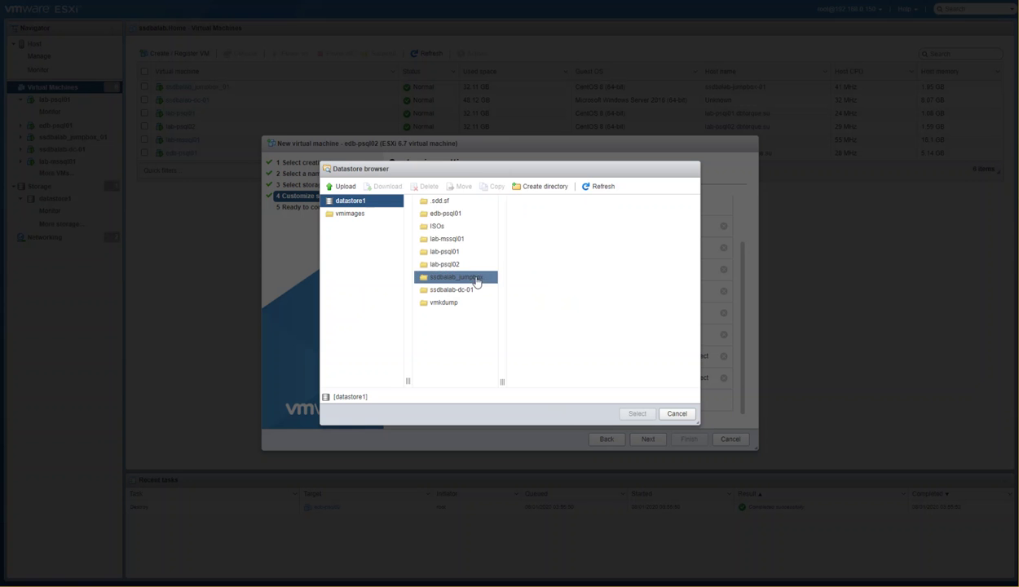
{"action": "left_click", "coordinate": [437, 228]}
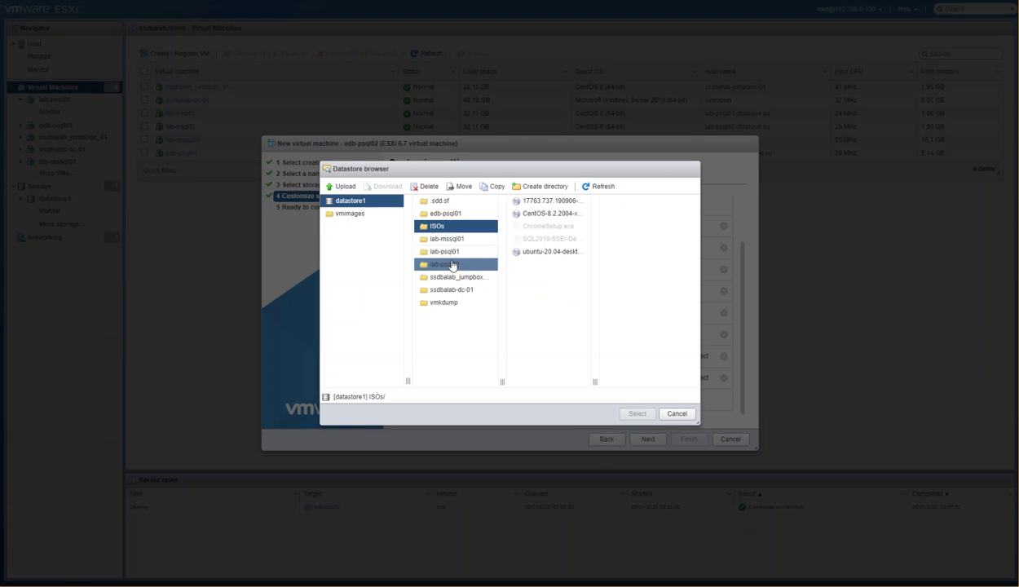
{"action": "left_click", "coordinate": [544, 253]}
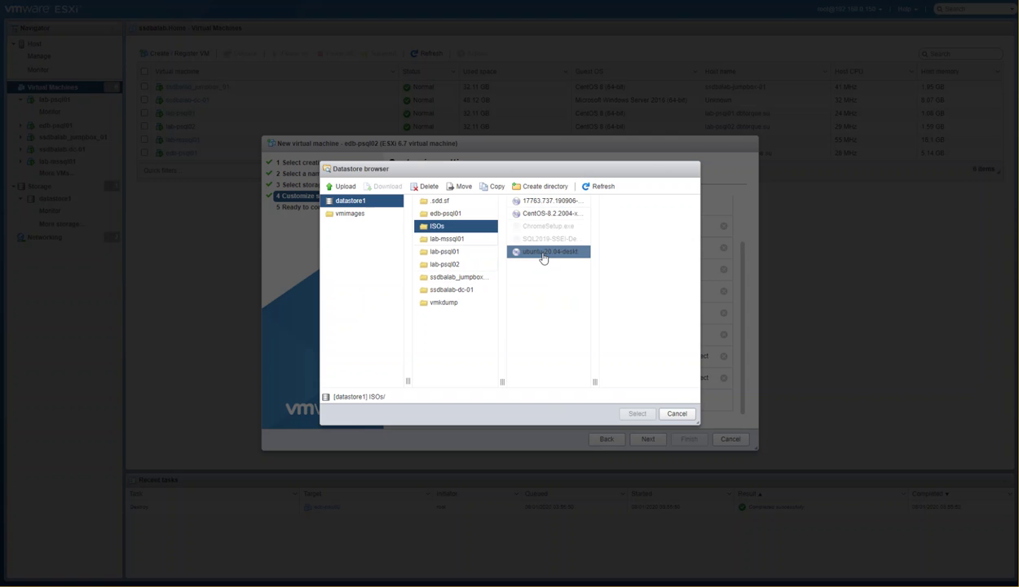
{"action": "left_click", "coordinate": [544, 215]}
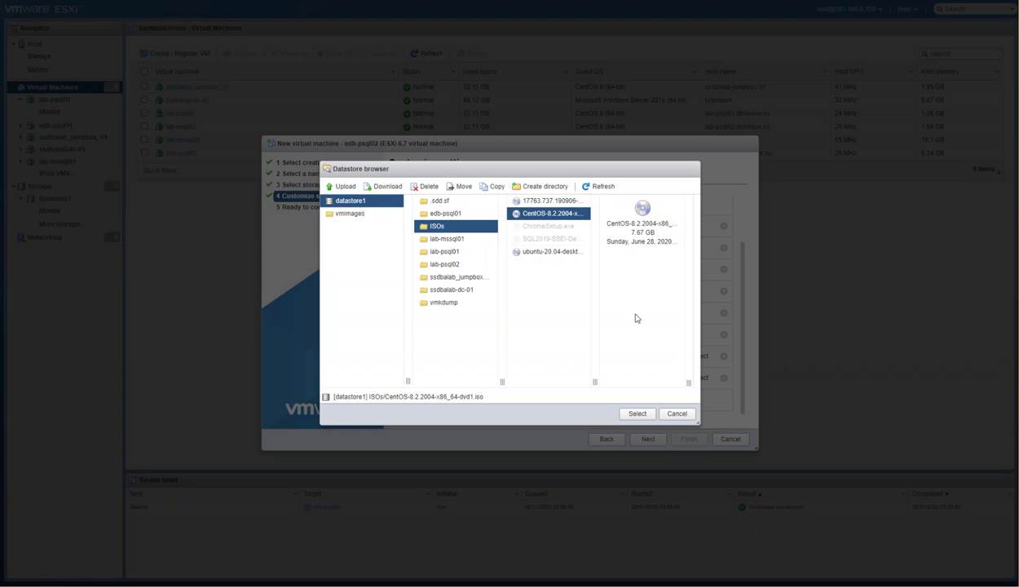
{"action": "left_click", "coordinate": [644, 417]}
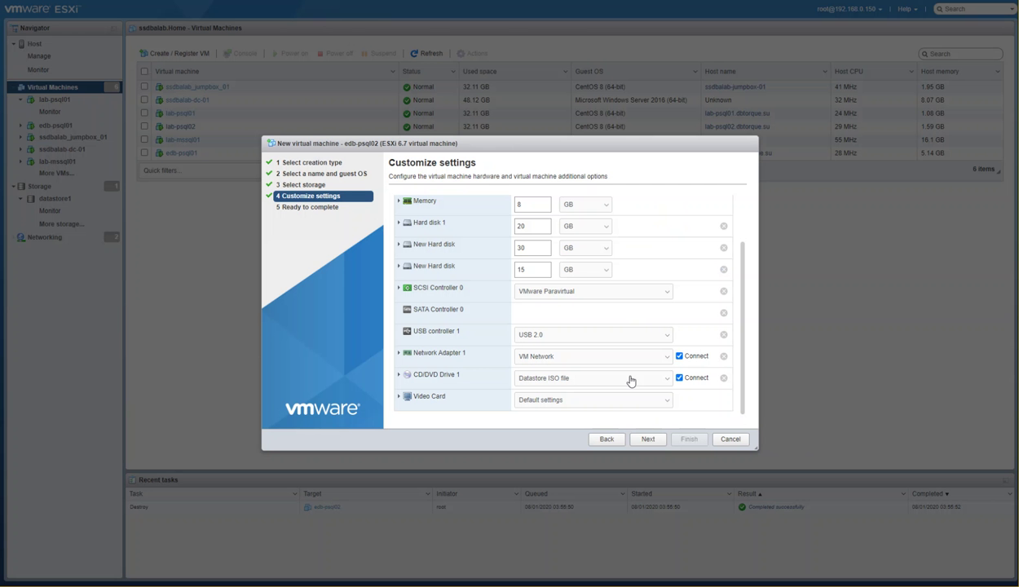
{"action": "scroll", "coordinate": [631, 380], "scroll_direction": "up", "scroll_amount": 2}
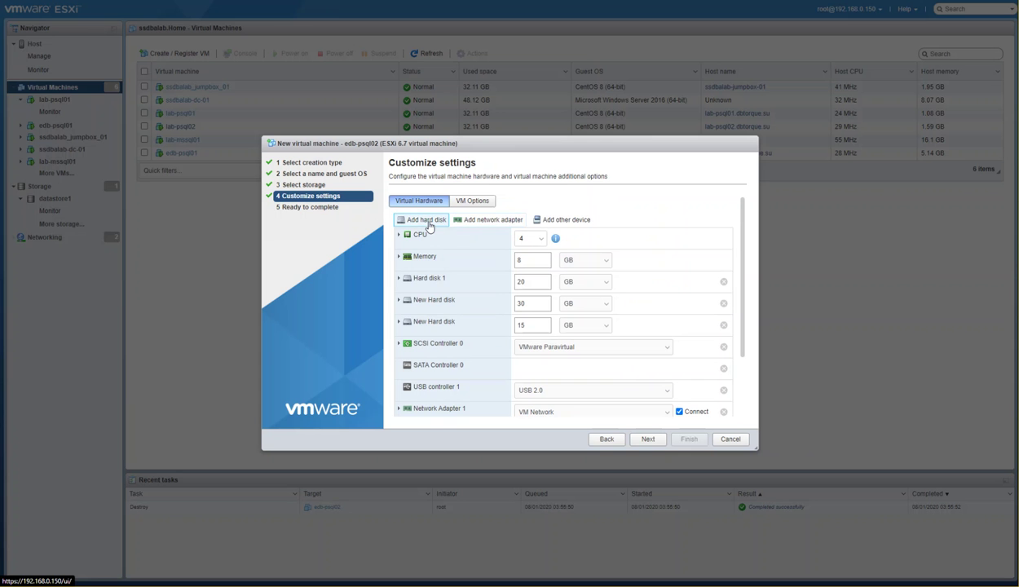
{"action": "left_click", "coordinate": [427, 221]}
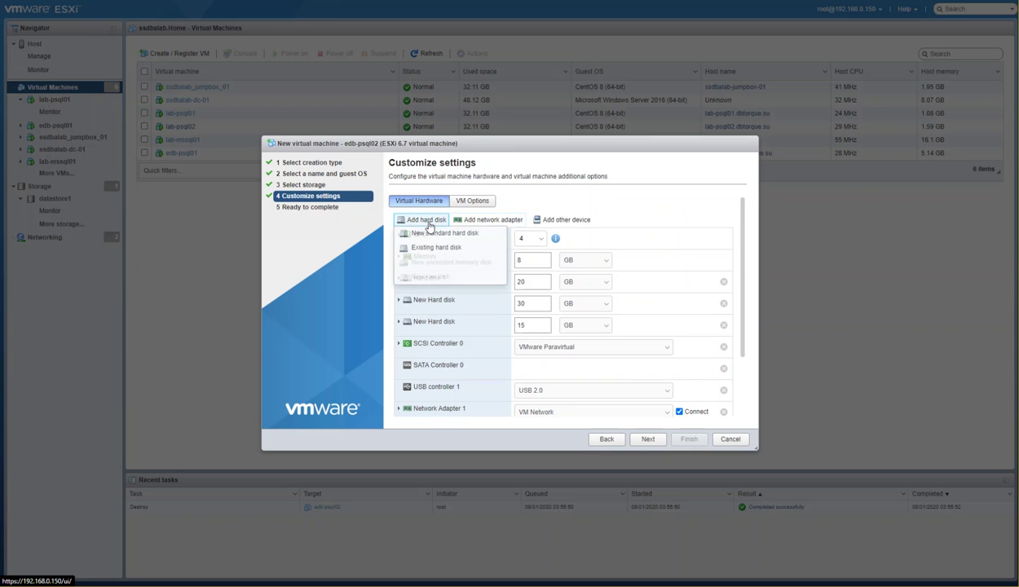
{"action": "left_click", "coordinate": [591, 193]}
{"action": "scroll", "coordinate": [676, 403], "scroll_direction": "down", "scroll_amount": 2}
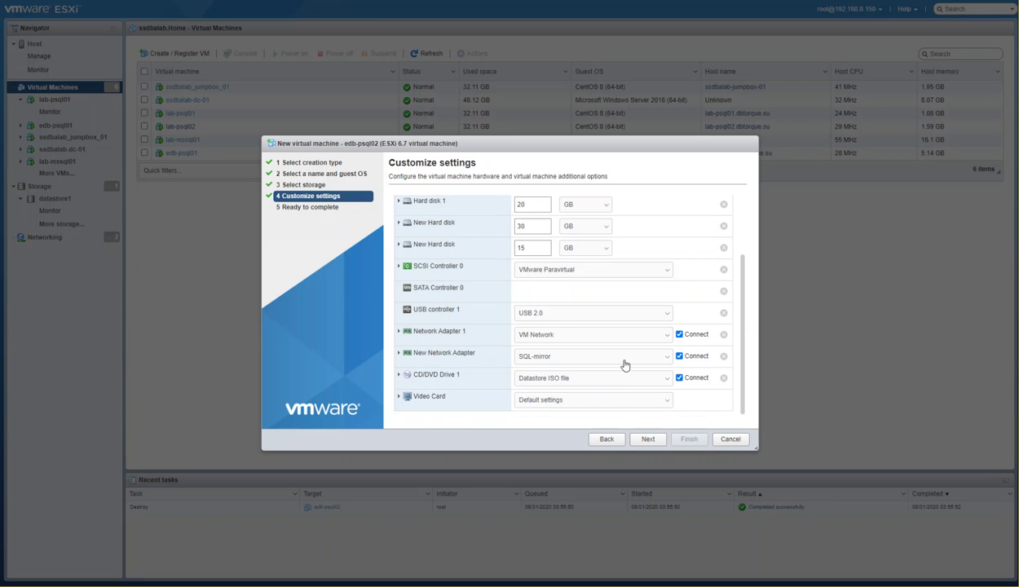
{"action": "left_click", "coordinate": [723, 356]}
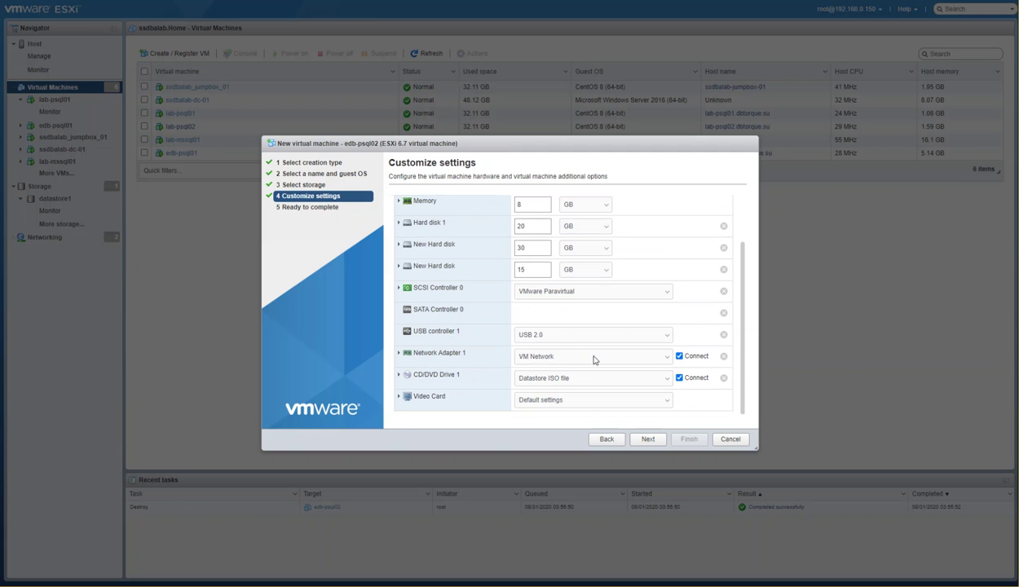
Review the settings summary of the new virtual machine and finish creating edb-psql02.
{"action": "left_click", "coordinate": [647, 439]}
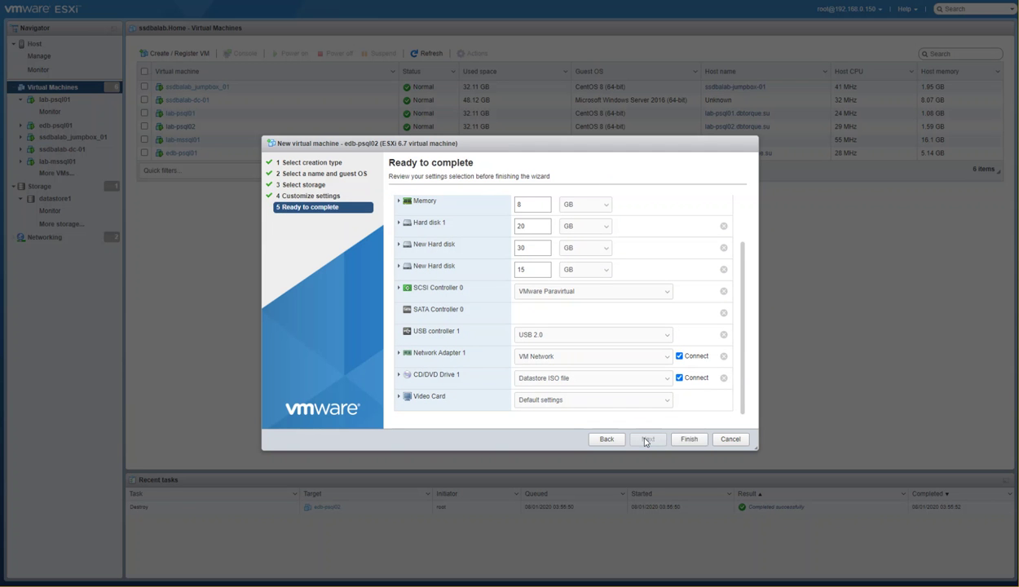
{"action": "scroll", "coordinate": [604, 307], "scroll_direction": "down", "scroll_amount": 5}
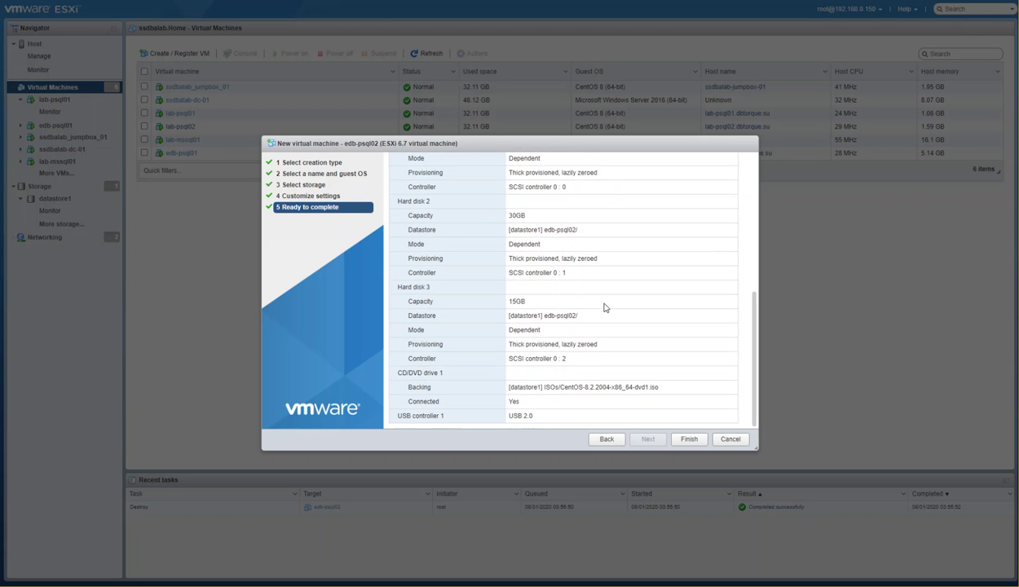
{"action": "scroll", "coordinate": [604, 307], "scroll_direction": "up", "scroll_amount": 5}
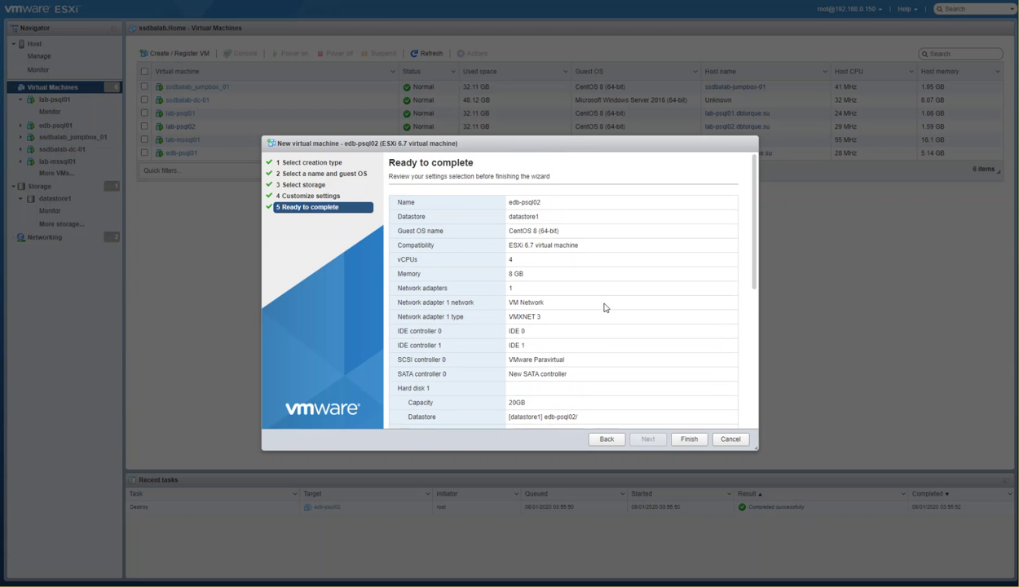
{"action": "scroll", "coordinate": [562, 280], "scroll_direction": "down", "scroll_amount": 4}
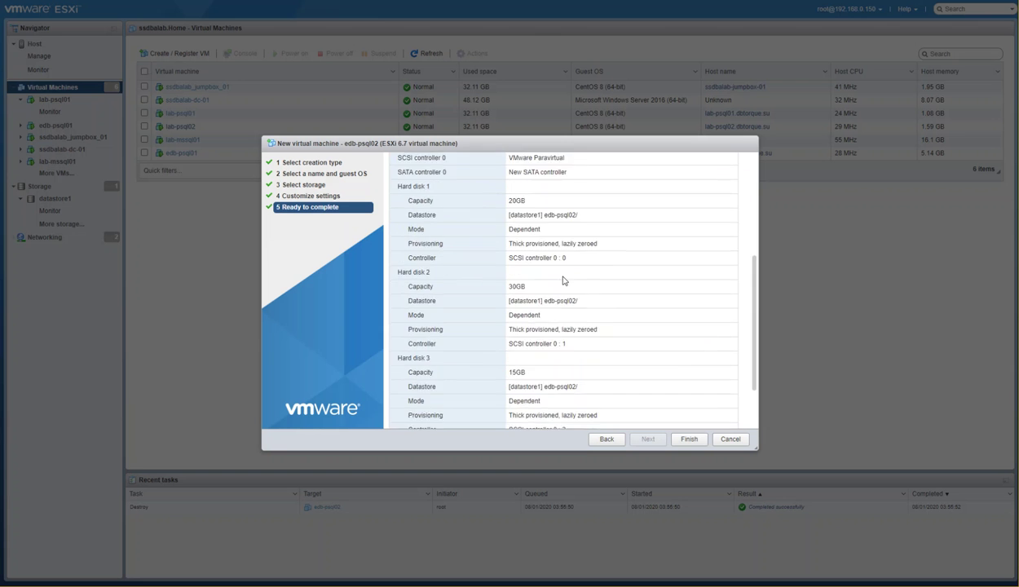
{"action": "scroll", "coordinate": [563, 280], "scroll_direction": "down", "scroll_amount": 1}
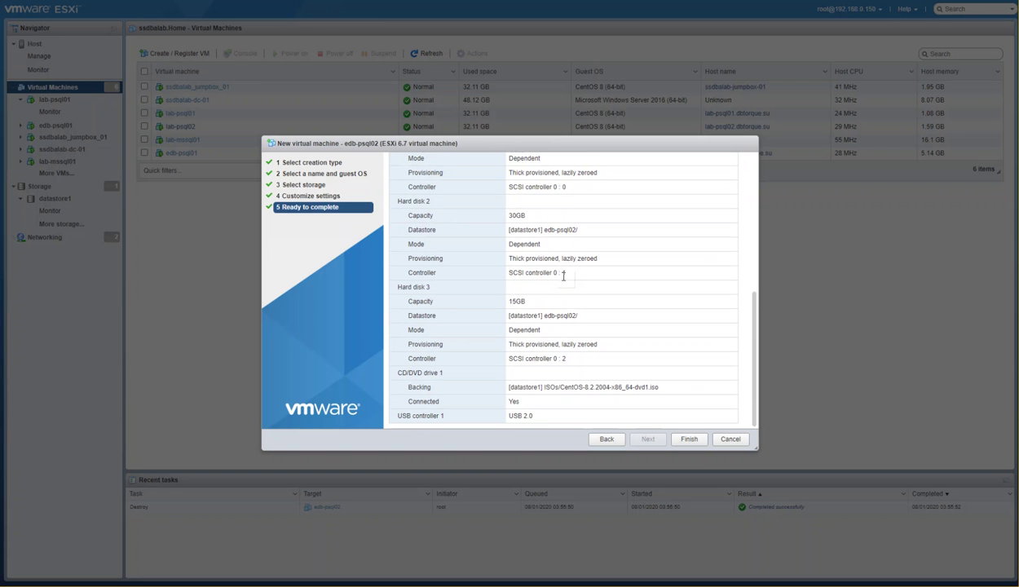
{"action": "left_click", "coordinate": [690, 440]}
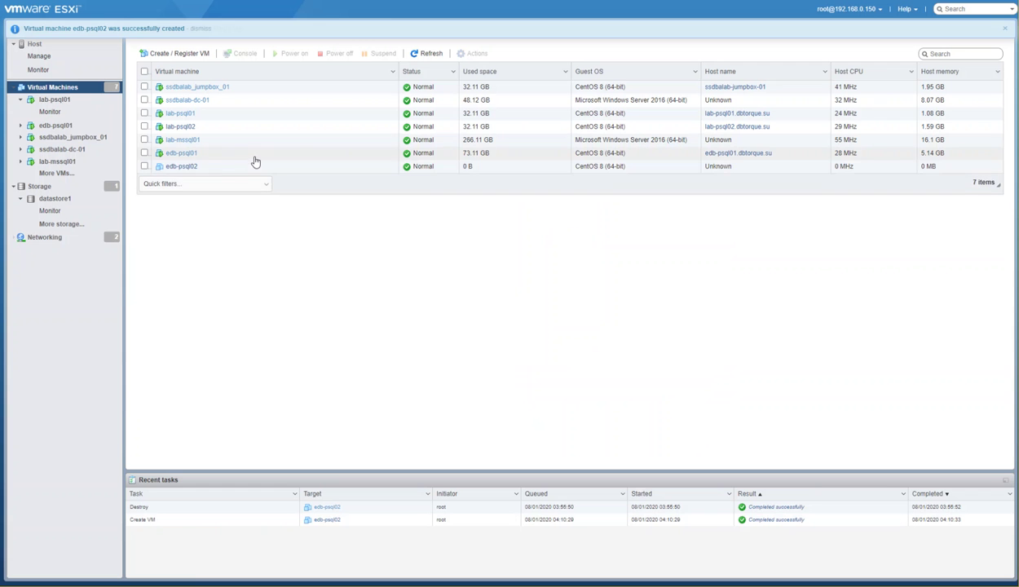
Open the edb-psql02 virtual machine, power it on and bring up its console.
{"action": "left_click", "coordinate": [182, 168]}
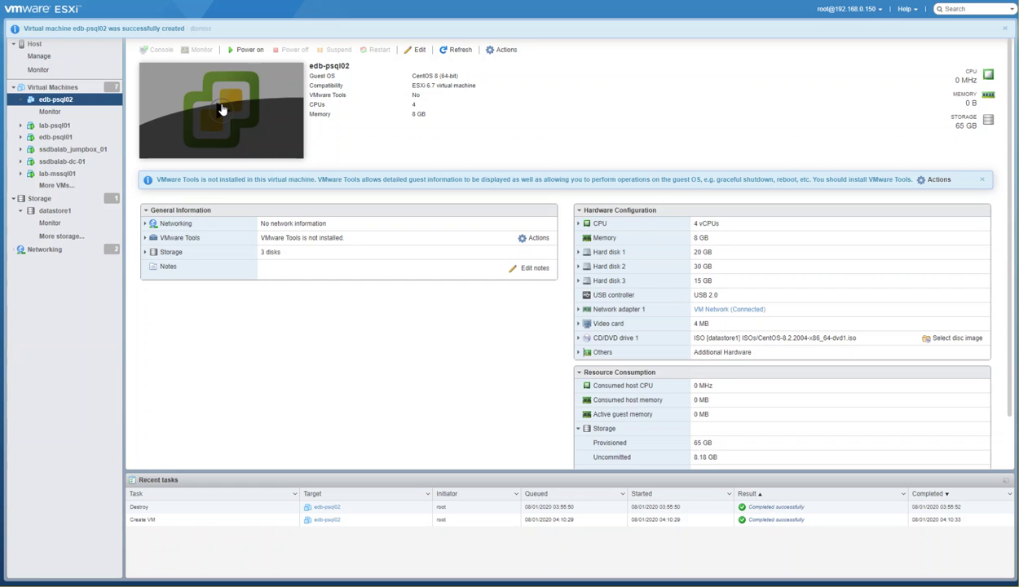
{"action": "left_click", "coordinate": [218, 108]}
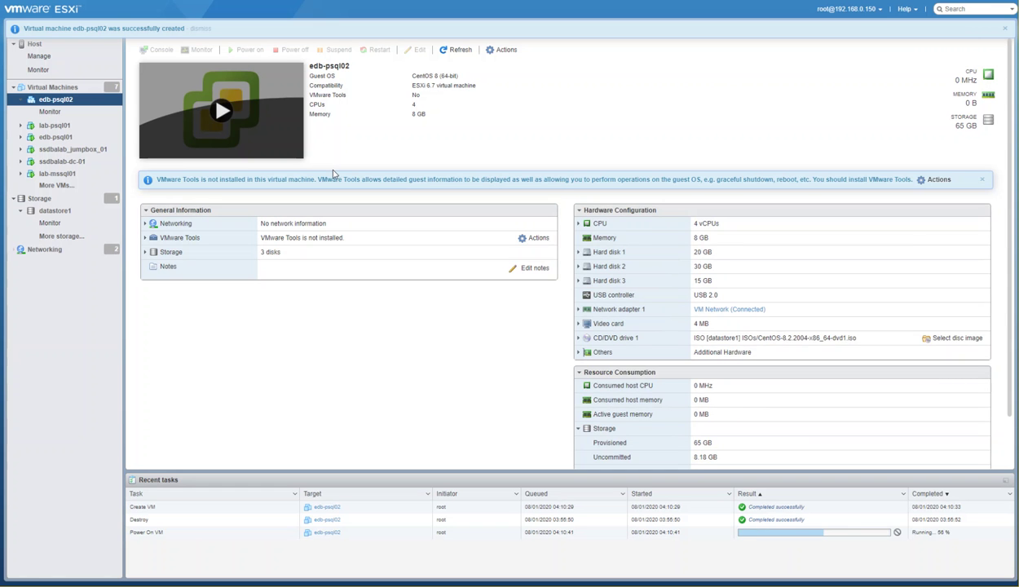
{"action": "left_click", "coordinate": [324, 155]}
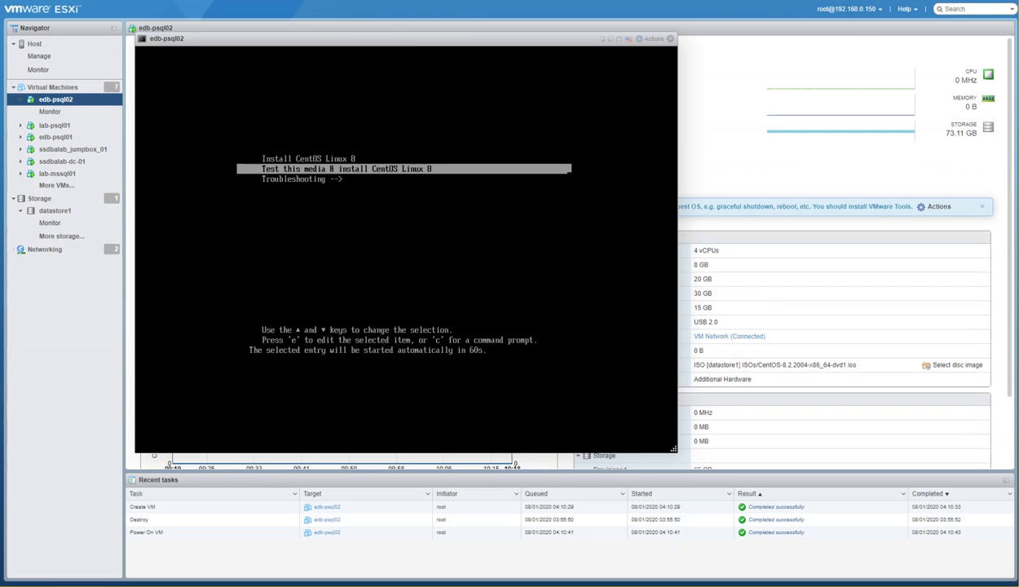
Boot into Install CentOS Linux 8 and continue with English (United States) as the installation language.
{"action": "key", "text": "Up"}
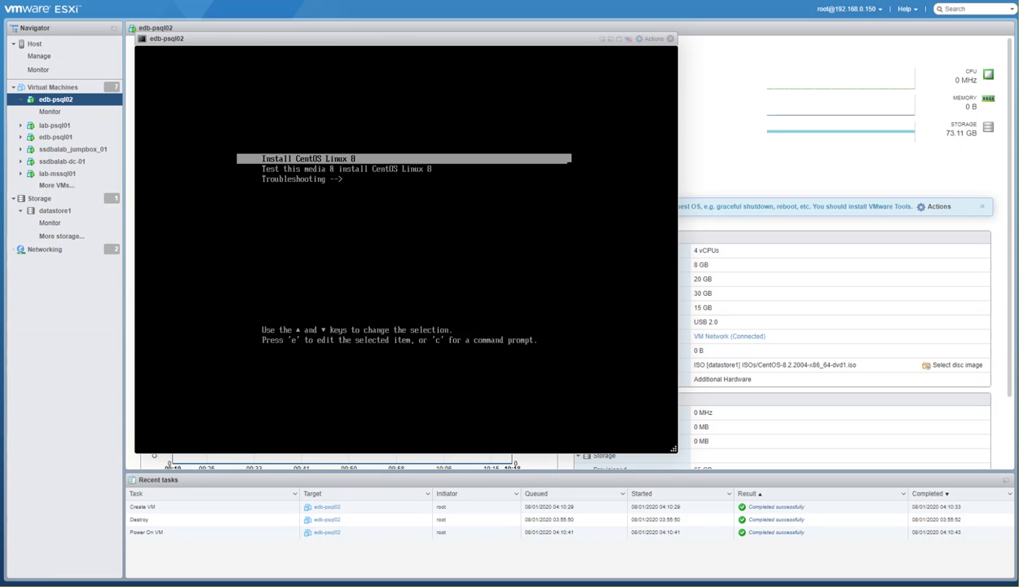
{"action": "key", "text": "Return"}
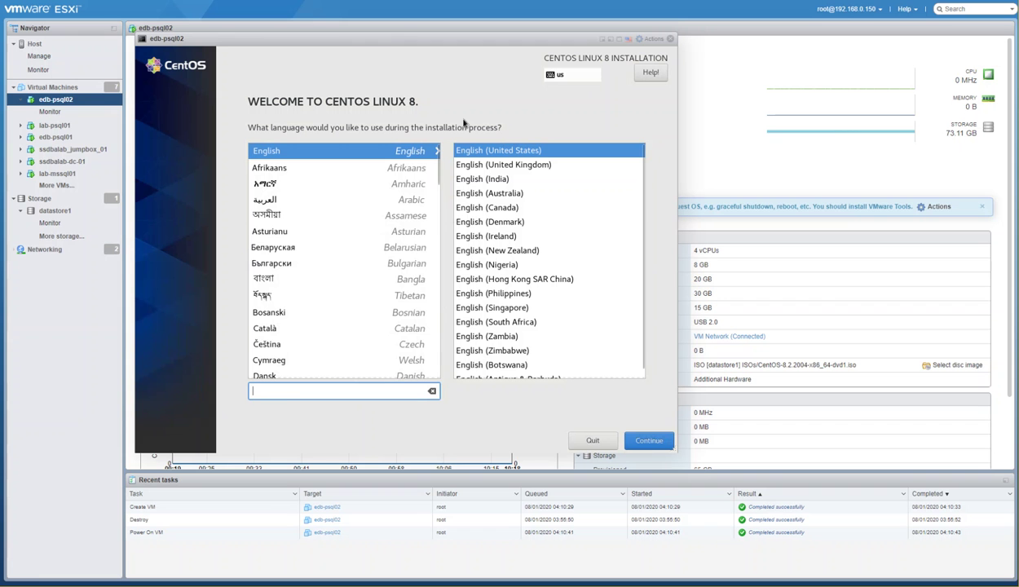
{"action": "left_click", "coordinate": [314, 155]}
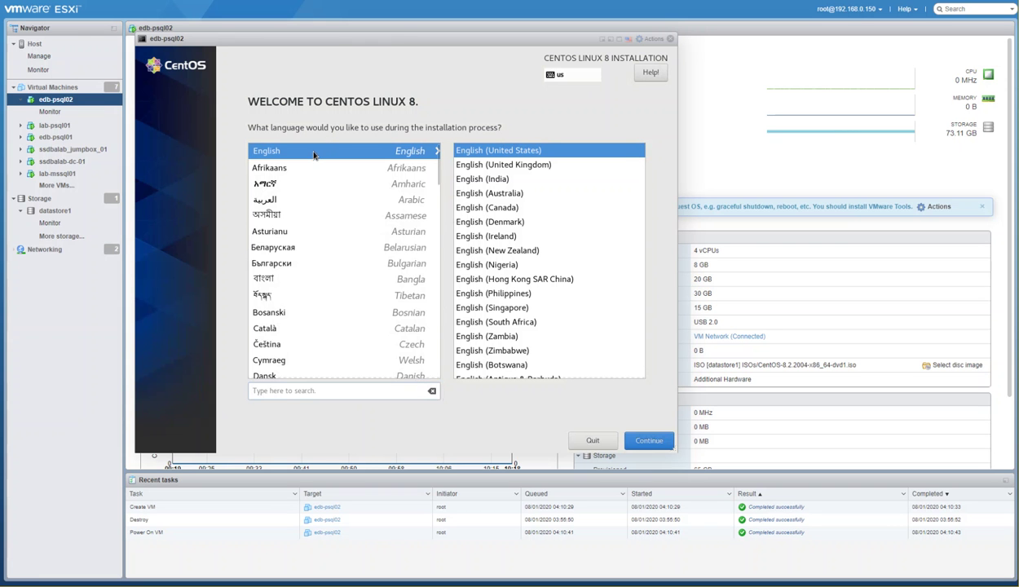
{"action": "left_click", "coordinate": [484, 151]}
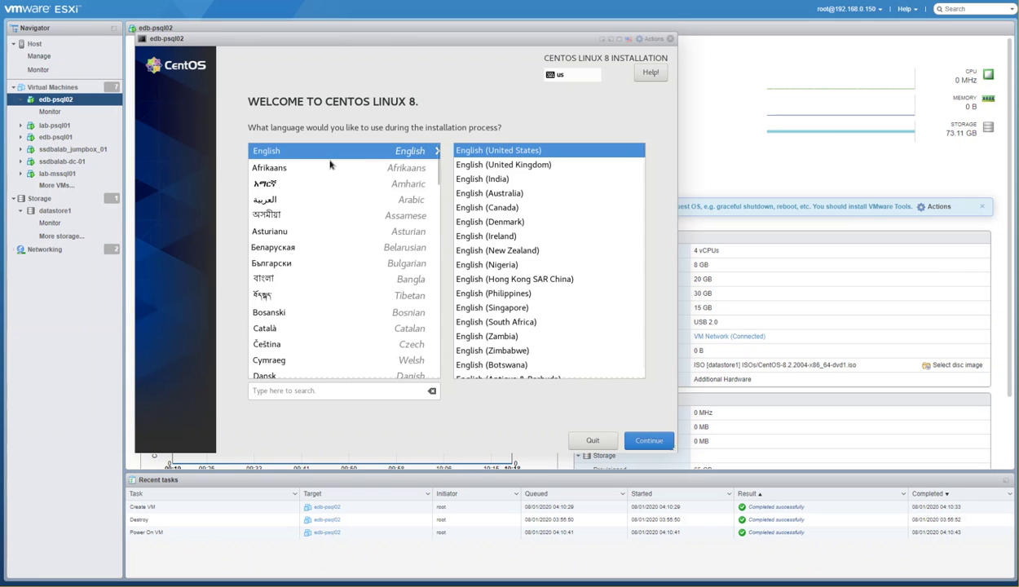
{"action": "left_click", "coordinate": [642, 445]}
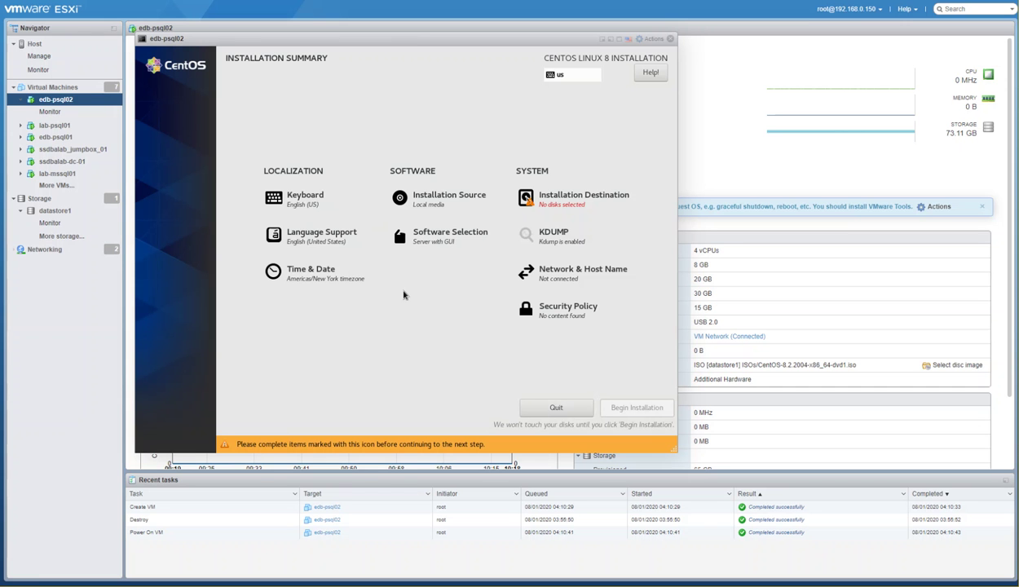
Select the 20 GiB disk sda as the installation destination, keeping automatic storage configuration.
{"action": "left_click", "coordinate": [559, 204]}
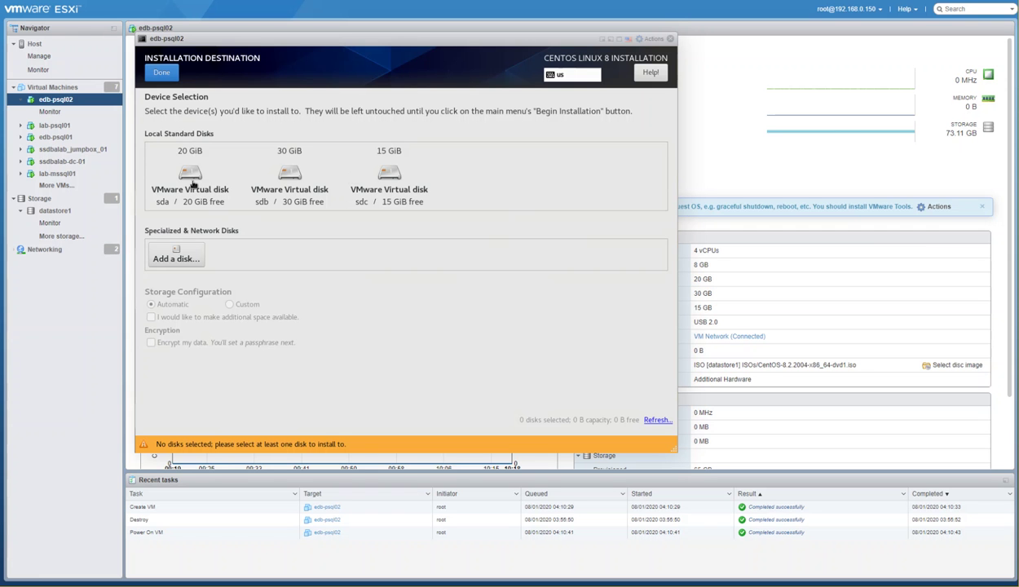
{"action": "left_click", "coordinate": [194, 185]}
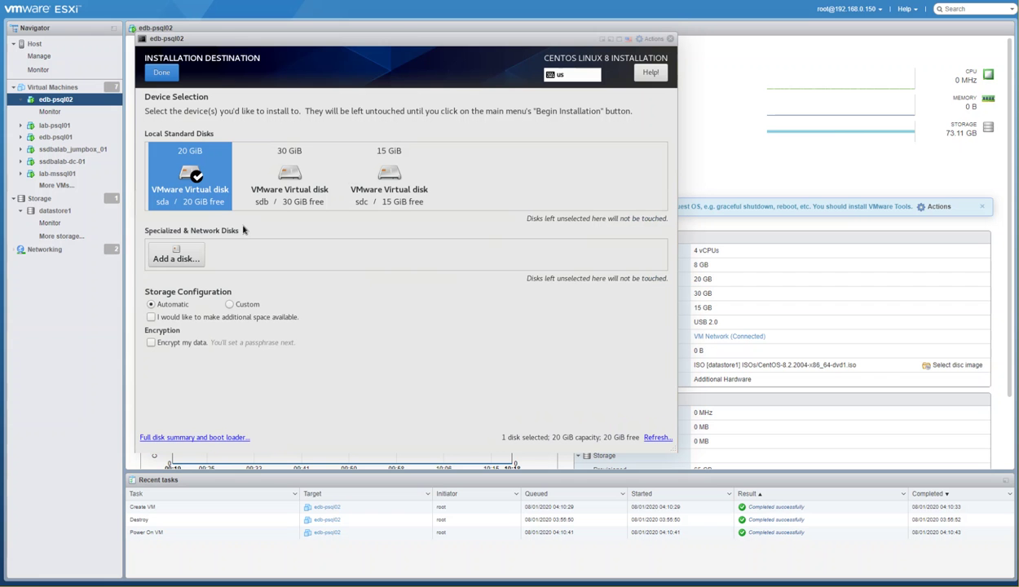
{"action": "left_click", "coordinate": [162, 78]}
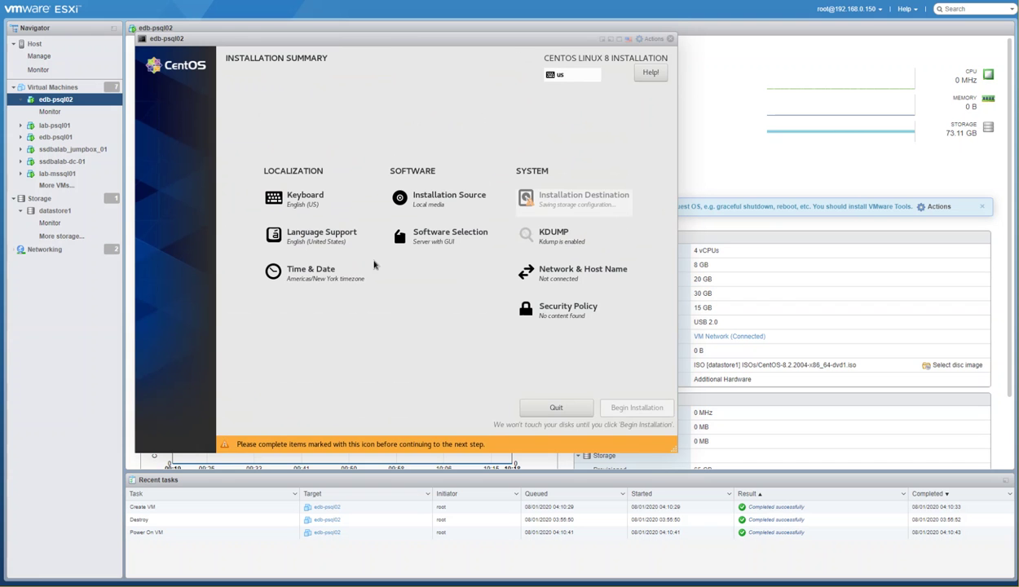
Turn on the Ethernet (ens192) connection and set its IPv4 method to Manual.
{"action": "left_click", "coordinate": [562, 289]}
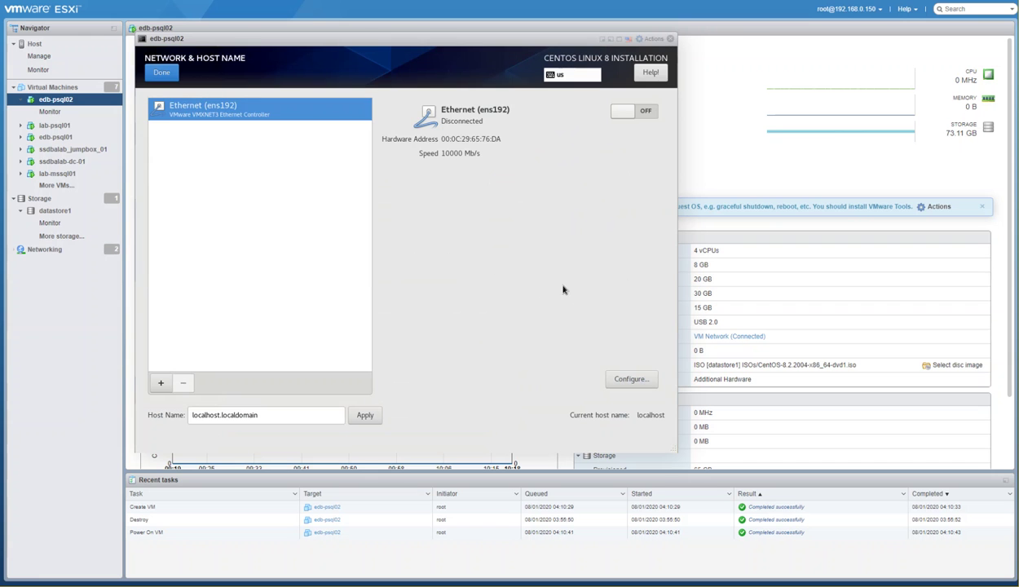
{"action": "left_click", "coordinate": [645, 113]}
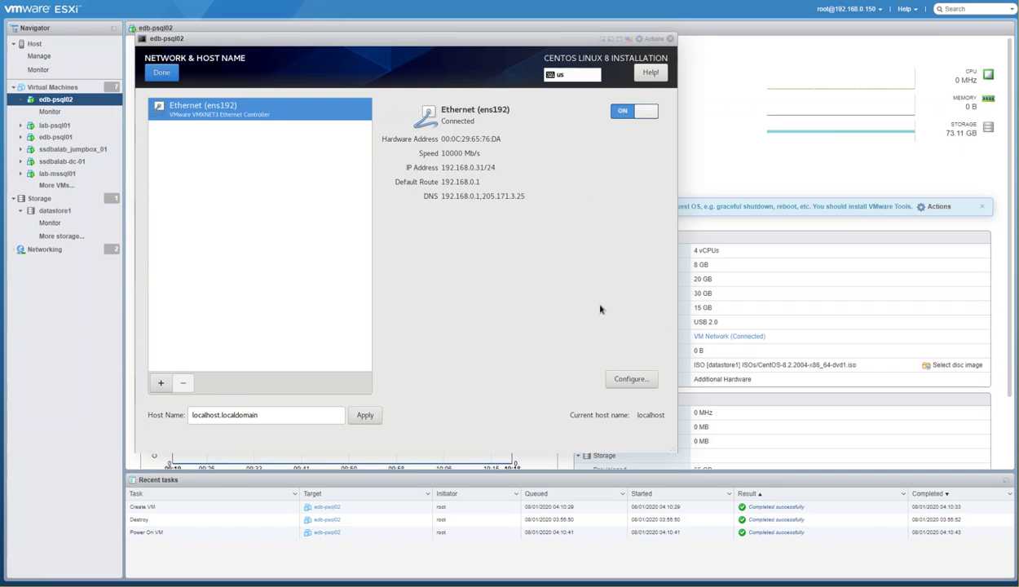
{"action": "left_click", "coordinate": [632, 379]}
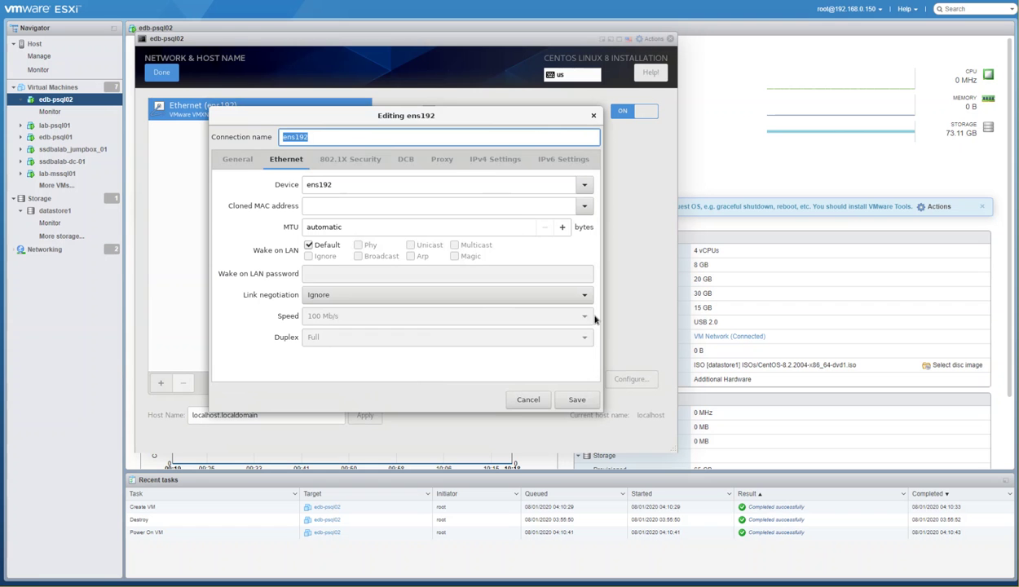
{"action": "left_click", "coordinate": [489, 162]}
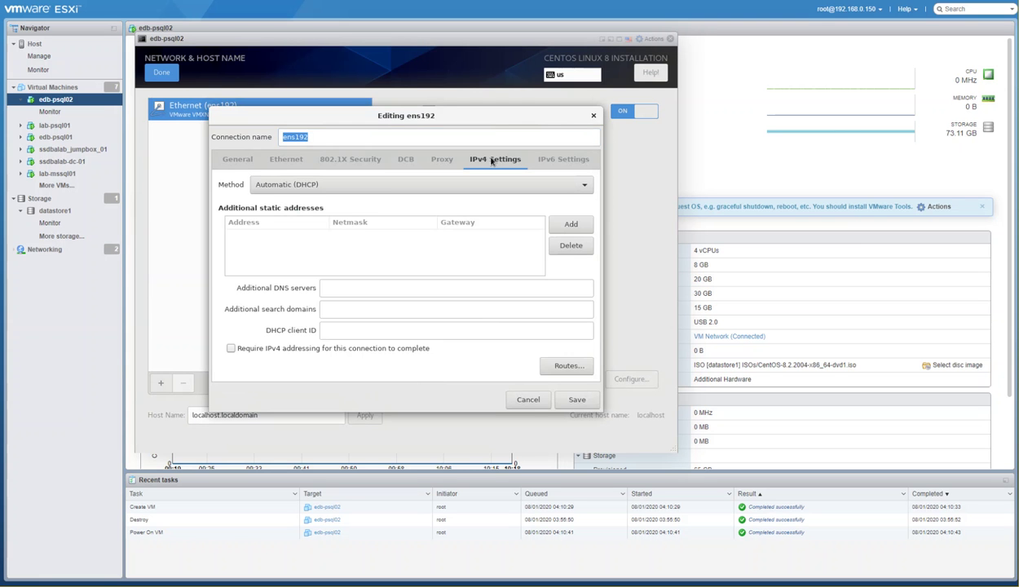
{"action": "left_click", "coordinate": [322, 187]}
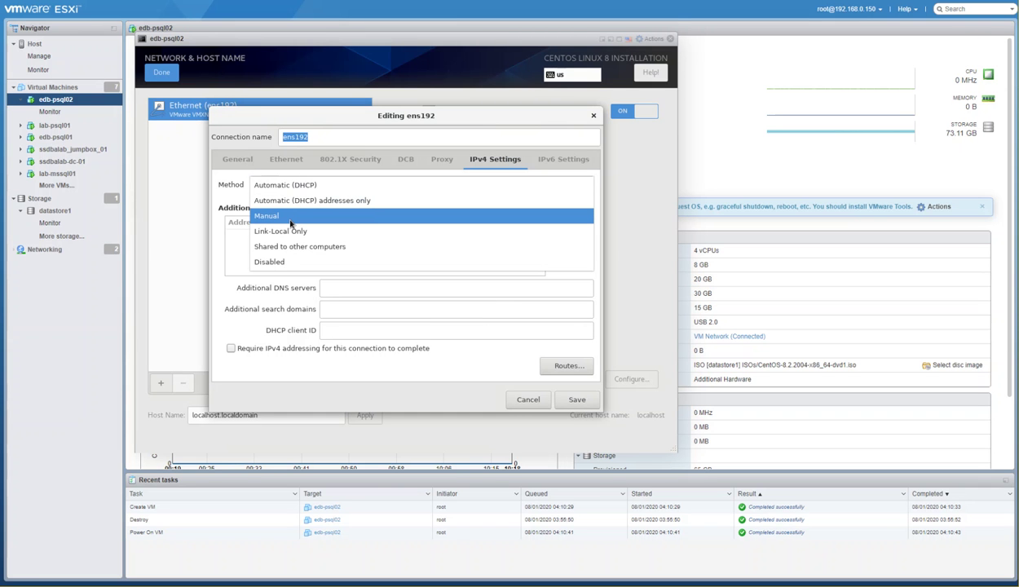
{"action": "left_click", "coordinate": [290, 217]}
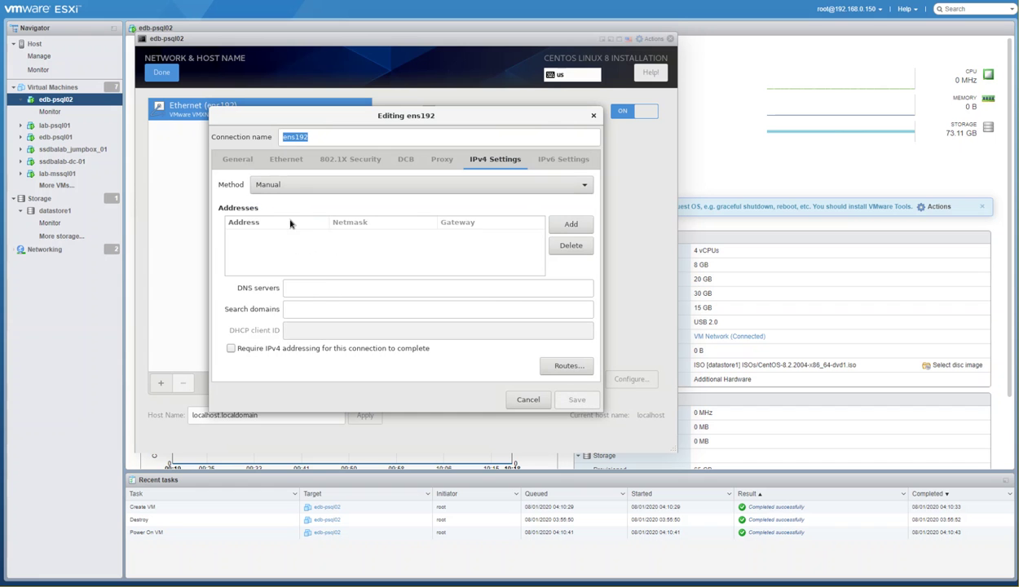
Add the static IPv4 address 192.168.0.31 with netmask 255.255.255.0 to the ens192 connection.
{"action": "left_click", "coordinate": [569, 227]}
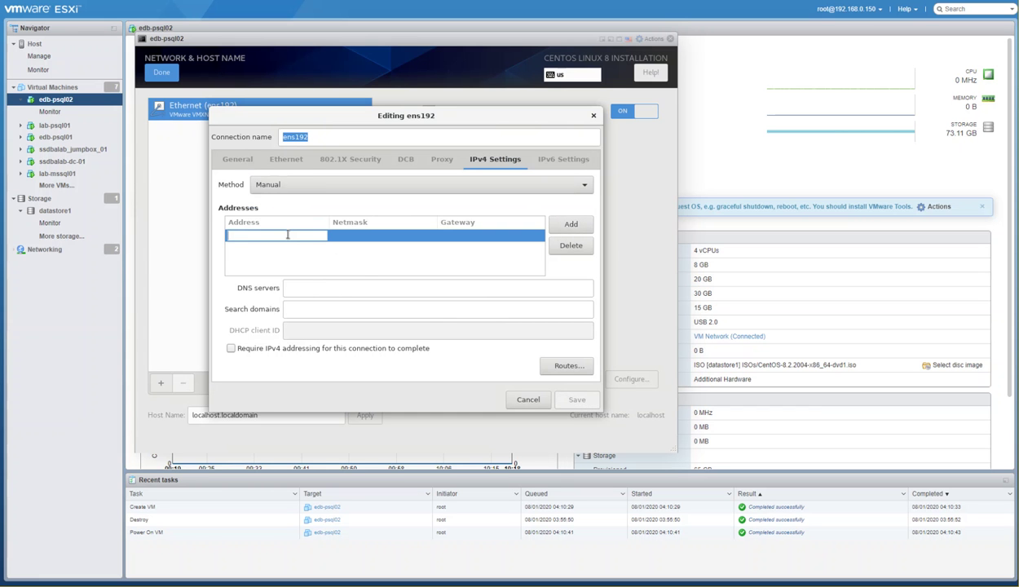
{"action": "type", "text": "192"}
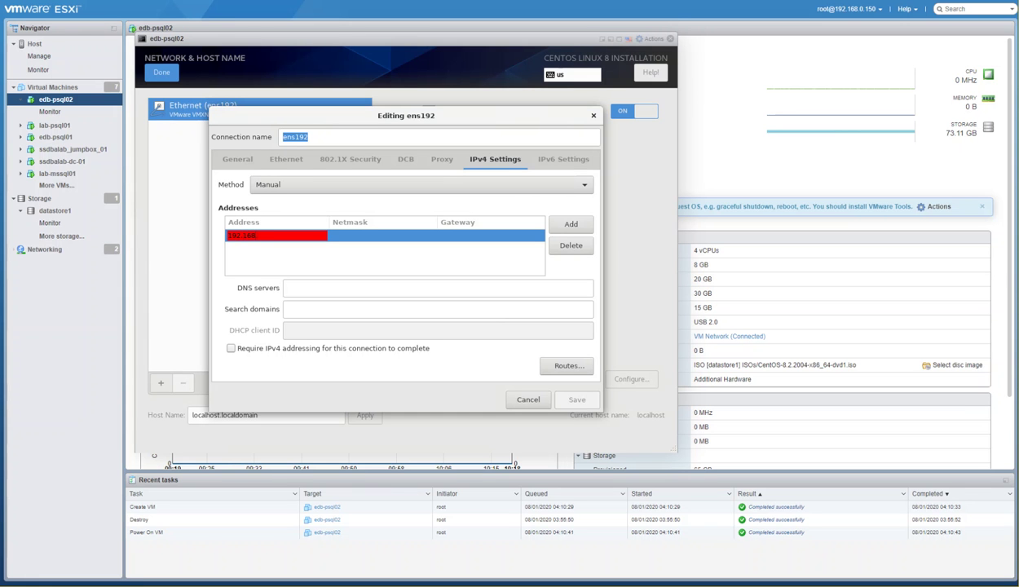
{"action": "type", "text": ".168.0.31"}
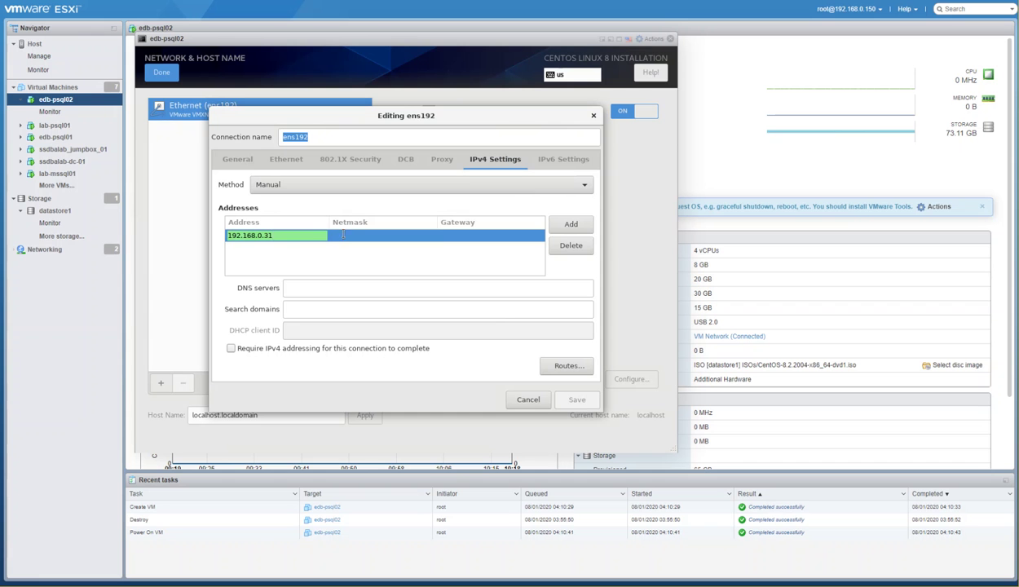
{"action": "left_click", "coordinate": [344, 235]}
{"action": "type", "text": "255.1"}
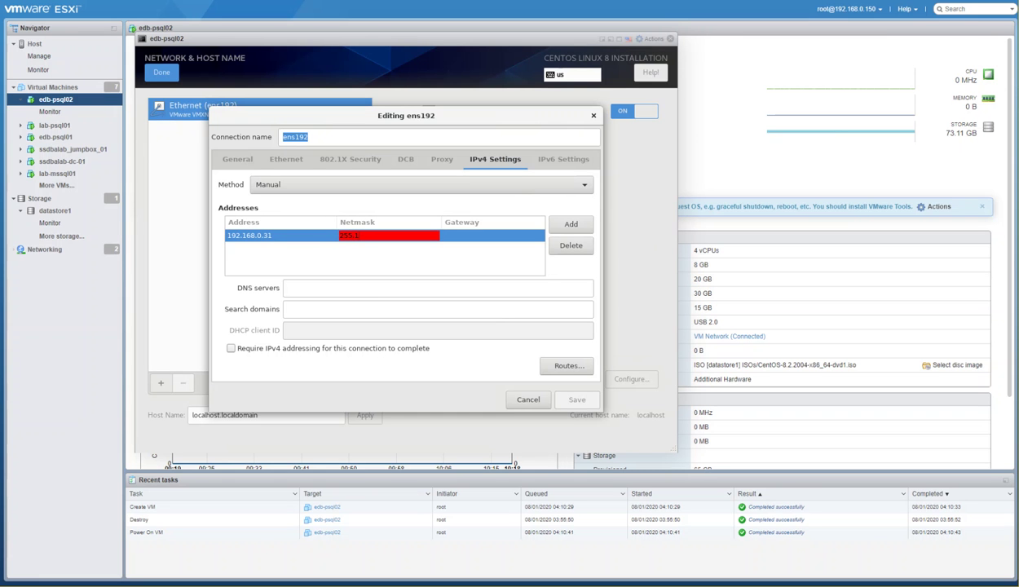
{"action": "key", "text": "BackSpace"}
{"action": "key", "text": "BackSpace"}
{"action": "key", "text": "BackSpace"}
{"action": "type", "text": "55.255"}
{"action": "key", "text": "BackSpace"}
{"action": "type", "text": "0"}
Set the gateway of the static IPv4 address to 192.168.0.1.
{"action": "left_click", "coordinate": [456, 235]}
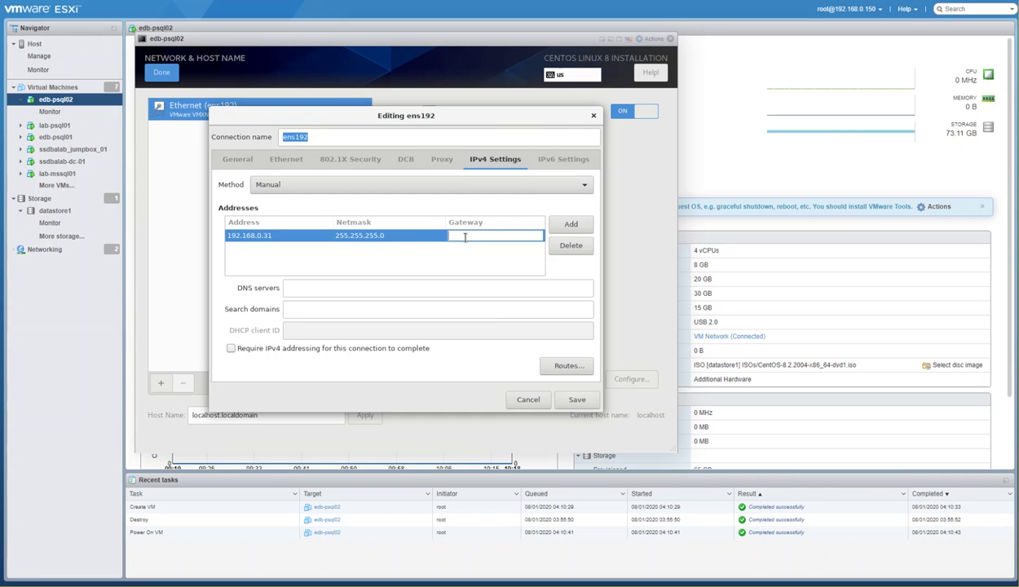
{"action": "type", "text": "19"}
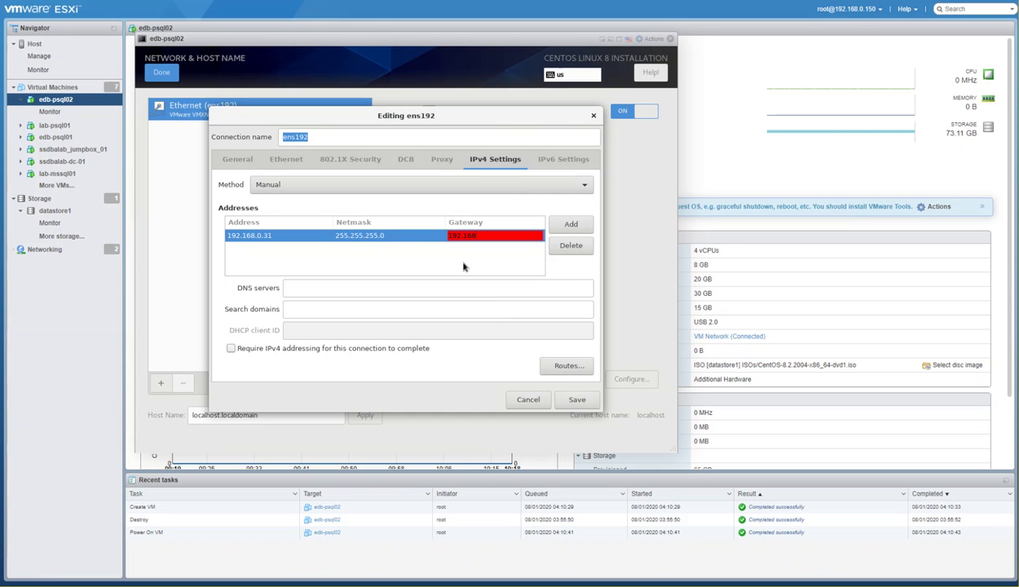
{"action": "type", "text": "2.168.0.1"}
{"action": "key", "text": "Return"}
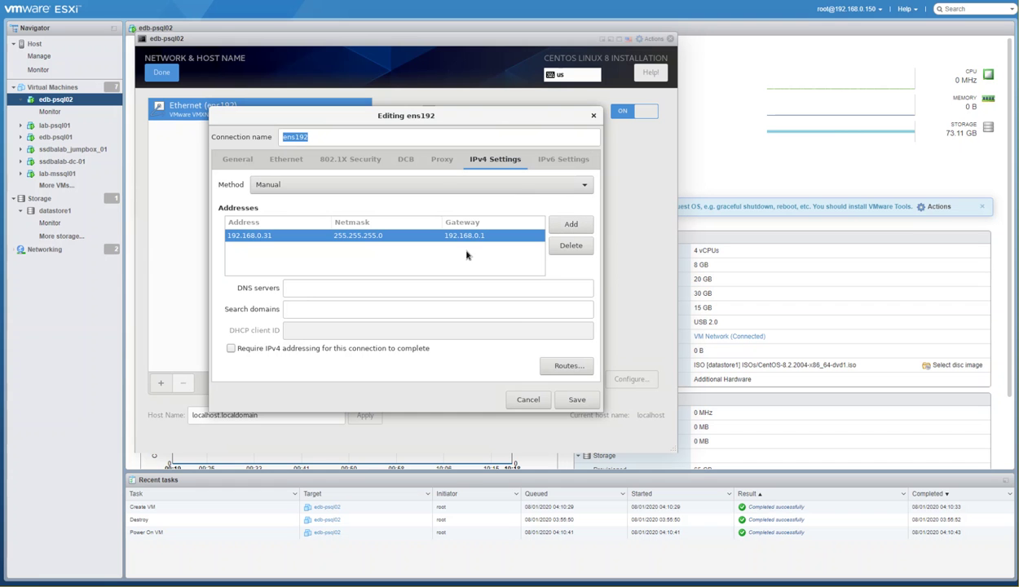
Set the DNS servers of the ens192 connection to 205.171.2.25 and 205.171.3.25.
{"action": "left_click", "coordinate": [306, 285]}
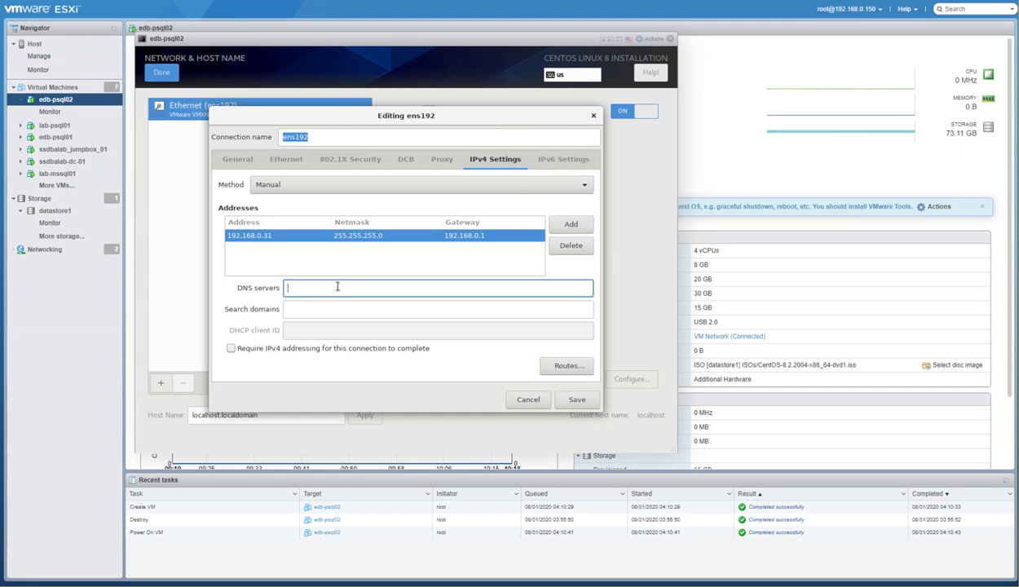
{"action": "type", "text": "205"}
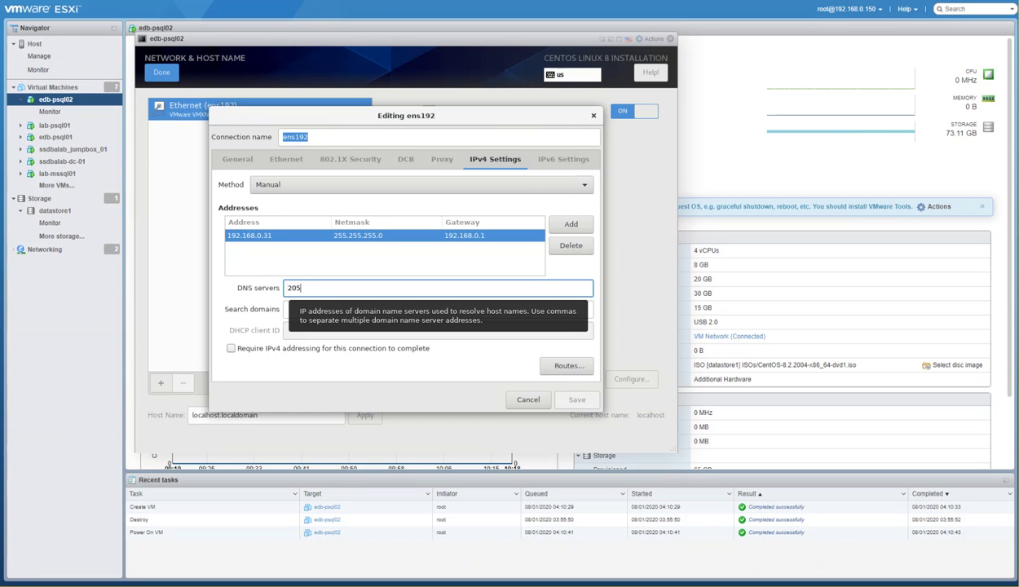
{"action": "type", "text": ".171.2.25"}
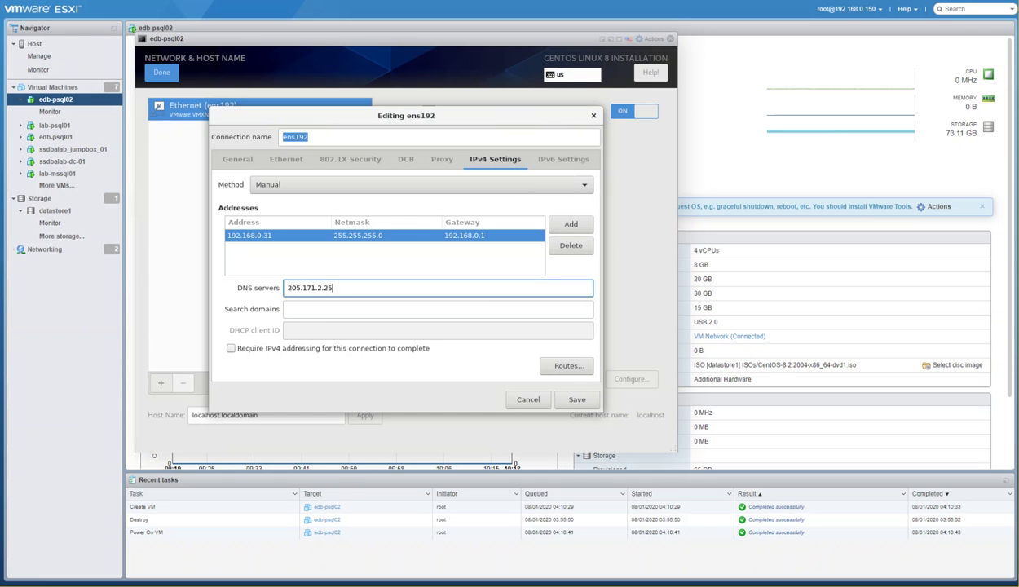
{"action": "type", "text": ".205"}
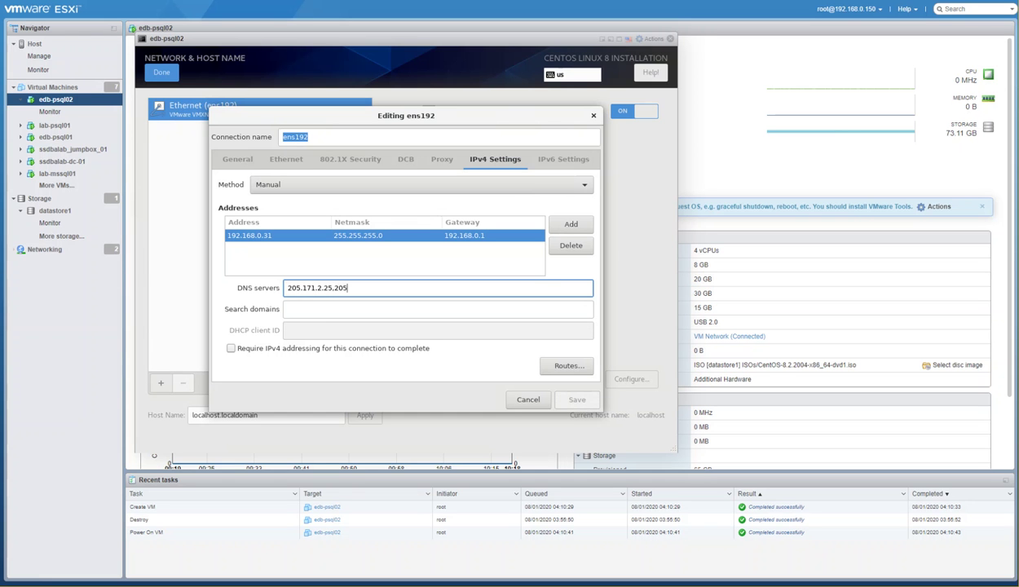
{"action": "type", "text": ".171."}
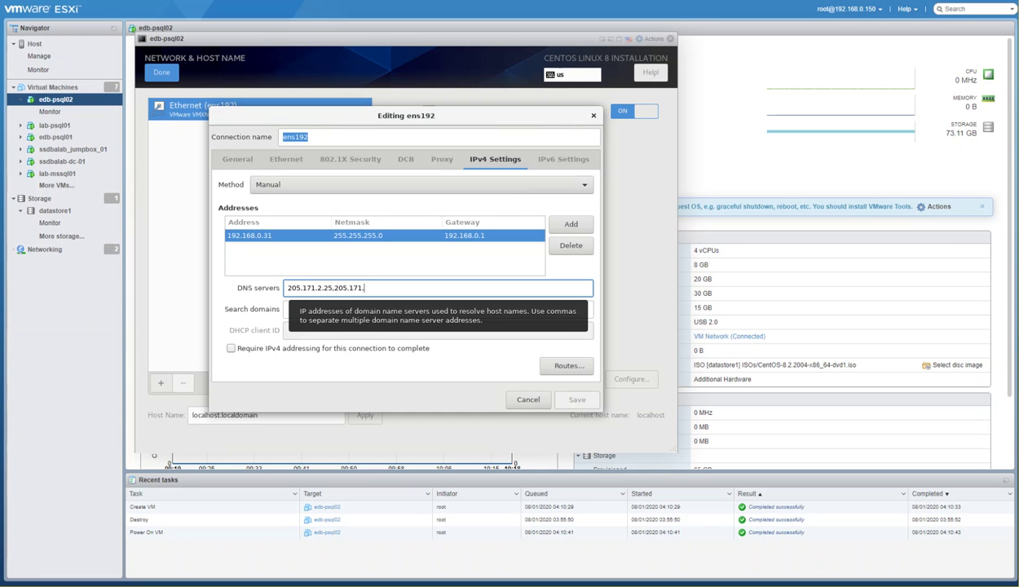
{"action": "type", "text": "3.25"}
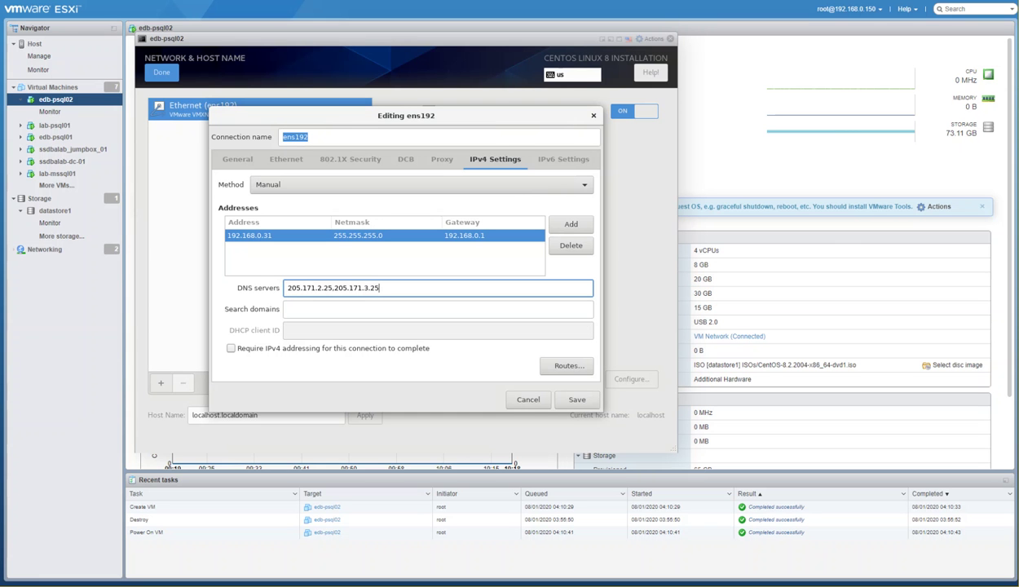
{"action": "left_click", "coordinate": [331, 290]}
Set the search domain to dbtorque.su and save the ens192 connection settings.
{"action": "left_click", "coordinate": [310, 313]}
{"action": "type", "text": "dbtor"}
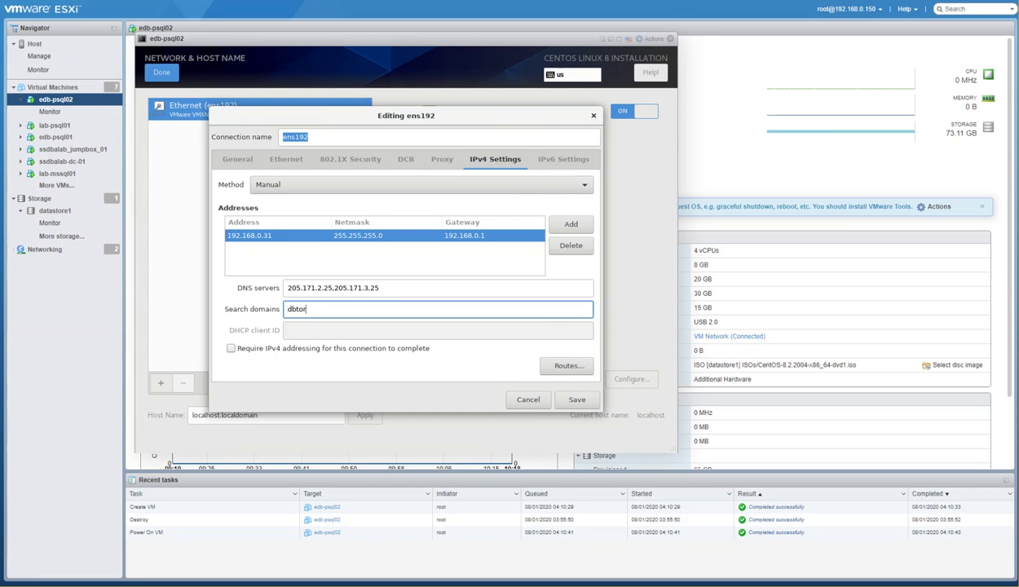
{"action": "type", "text": "que.su"}
{"action": "left_click", "coordinate": [577, 399]}
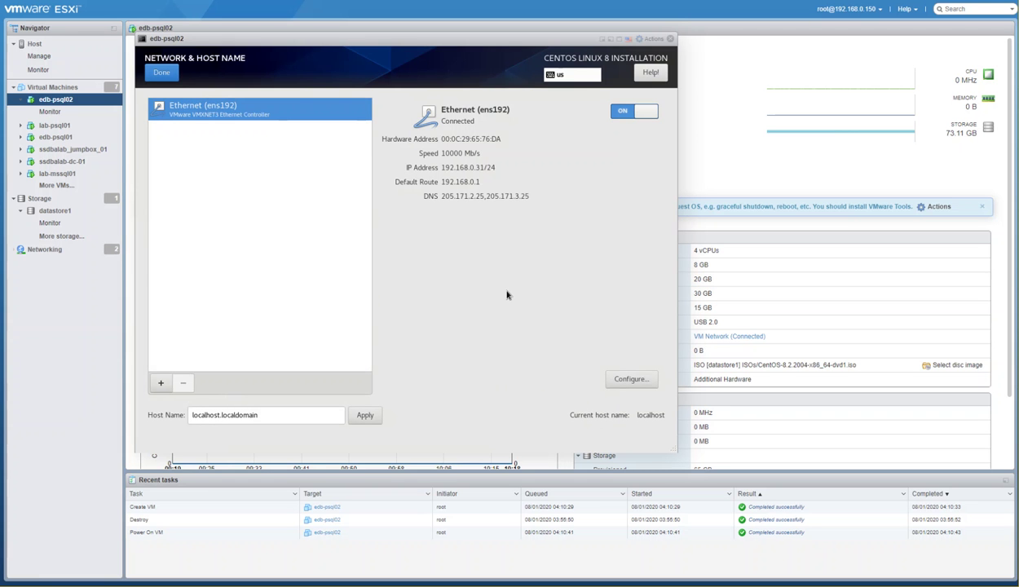
Apply edb-psql02.dbtorque.su as the host name and finish the network and host name configuration.
{"action": "left_click_drag", "start_coordinate": [260, 415], "coordinate": [166, 410]}
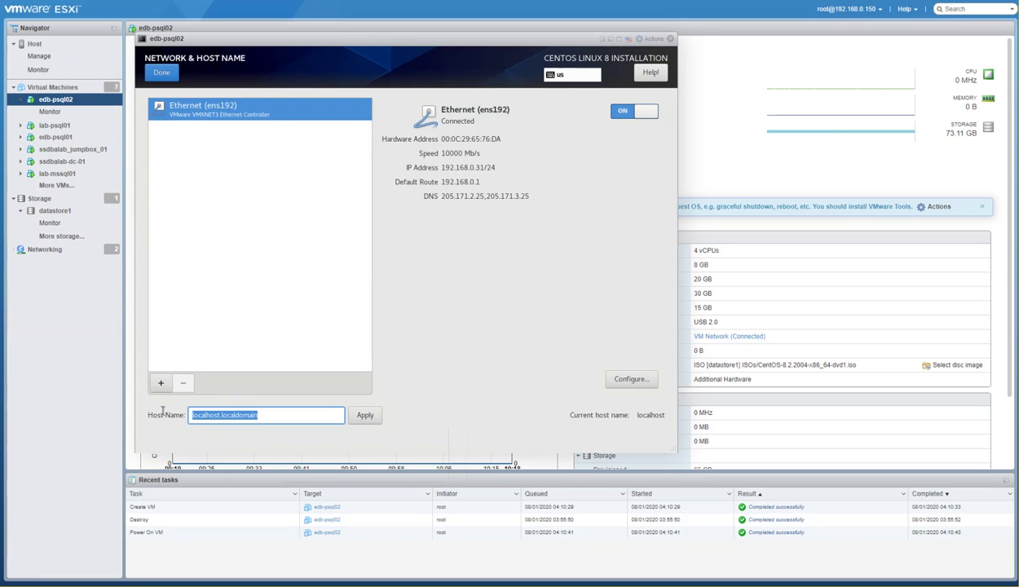
{"action": "type", "text": "ebd"}
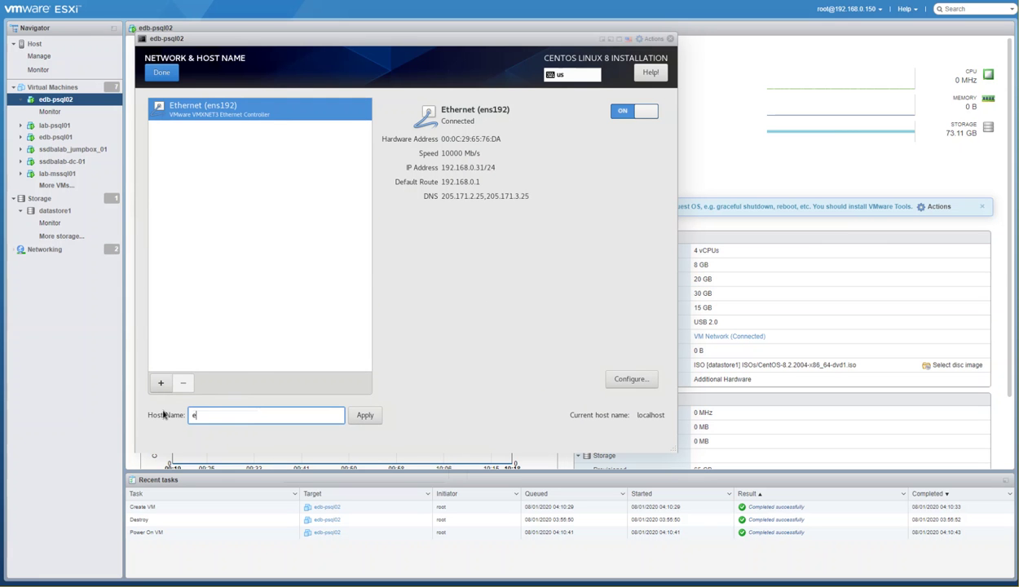
{"action": "key", "text": "BackSpace"}
{"action": "key", "text": "BackSpace"}
{"action": "type", "text": "db-psql02.dbtorque.su"}
{"action": "left_click", "coordinate": [373, 420]}
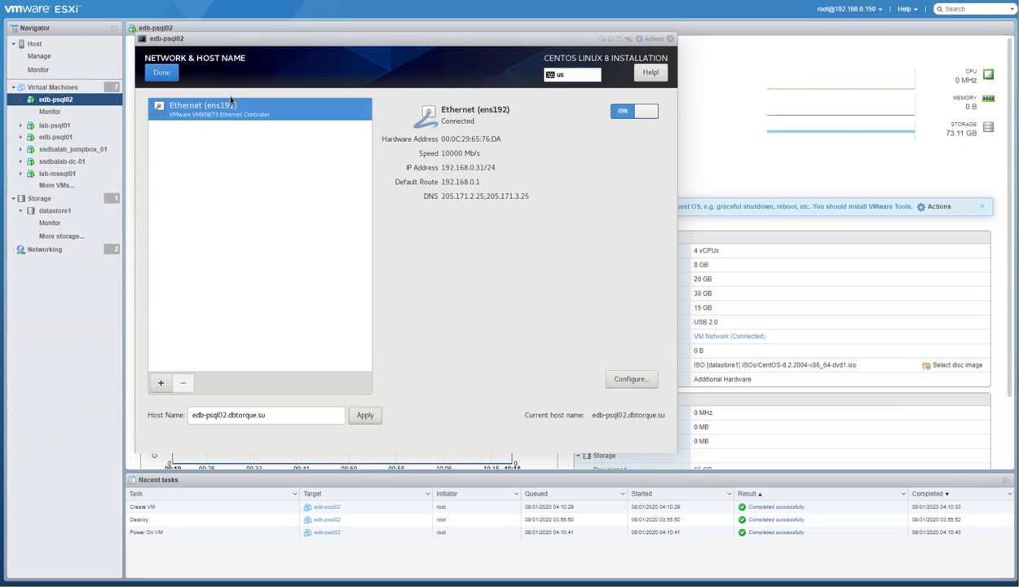
{"action": "left_click", "coordinate": [163, 74]}
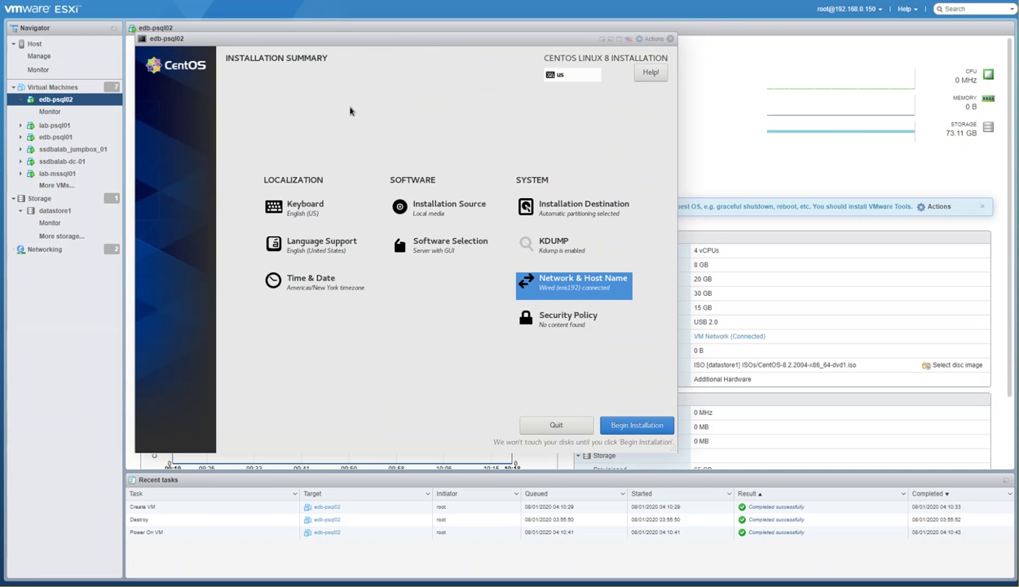
Choose Server as the base environment in the software selection, without any additional software.
{"action": "left_click", "coordinate": [449, 242]}
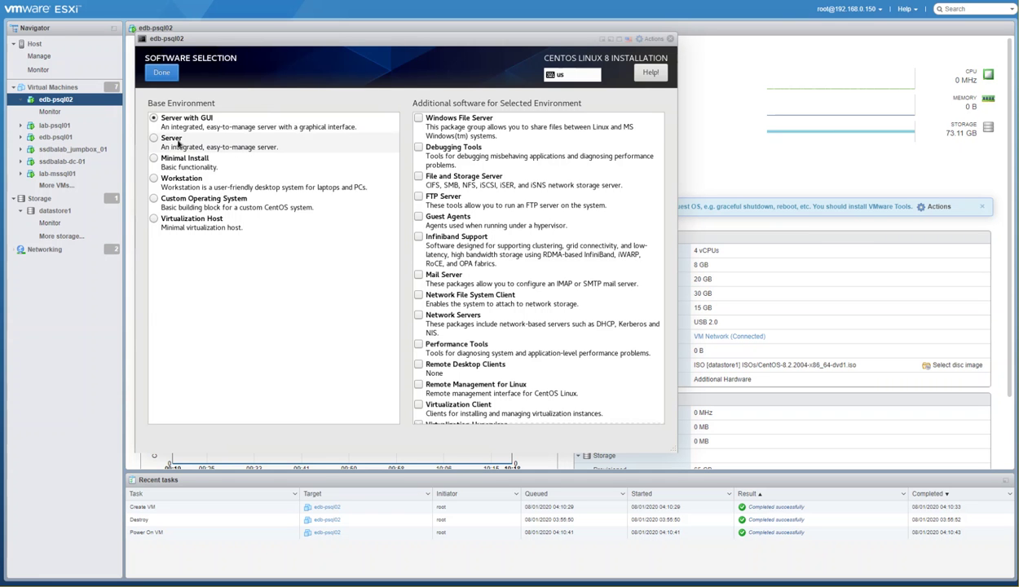
{"action": "left_click", "coordinate": [177, 142]}
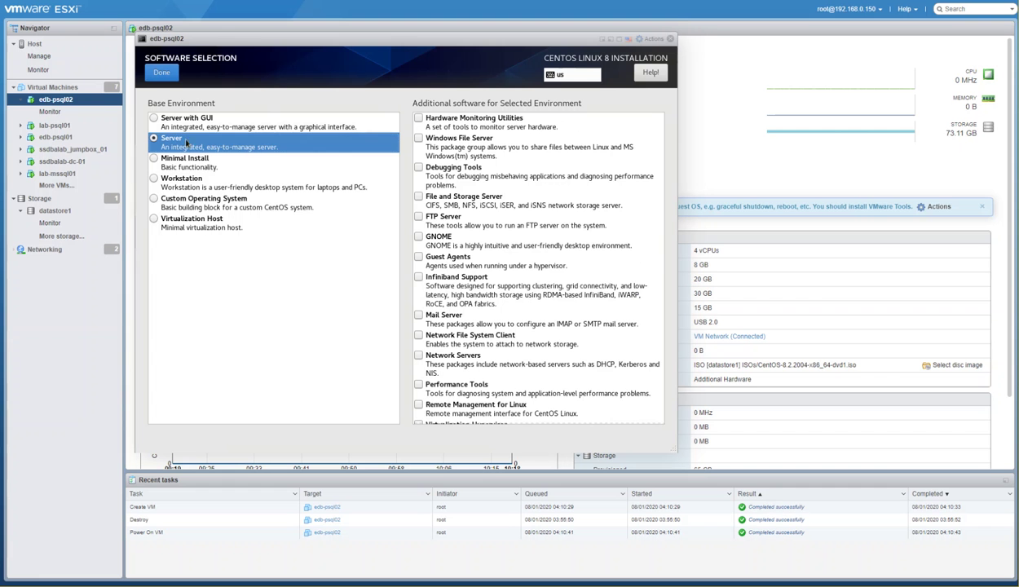
{"action": "scroll", "coordinate": [584, 264], "scroll_direction": "down", "scroll_amount": 3}
{"action": "scroll", "coordinate": [585, 264], "scroll_direction": "up", "scroll_amount": 3}
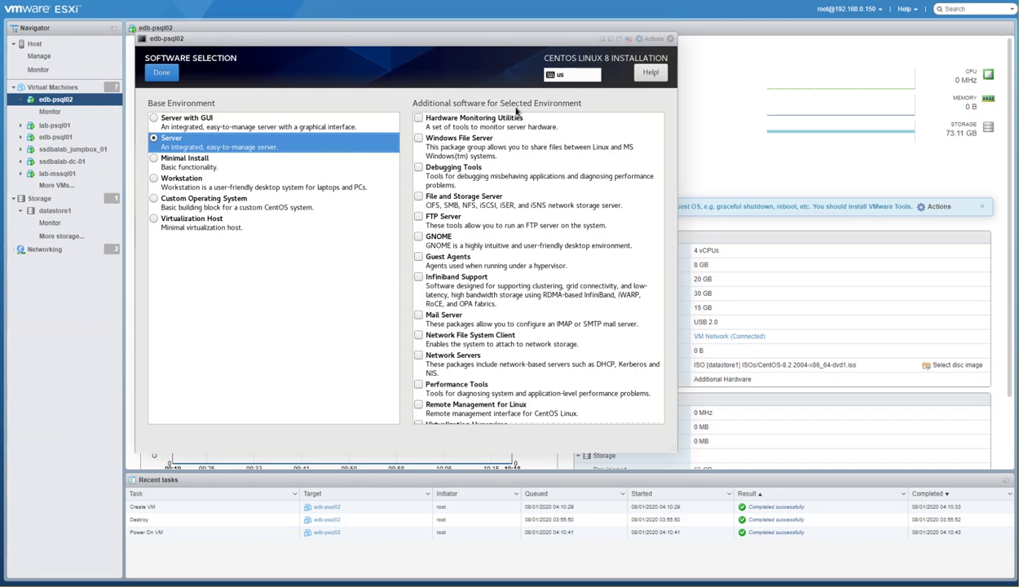
{"action": "scroll", "coordinate": [496, 255], "scroll_direction": "down", "scroll_amount": 8}
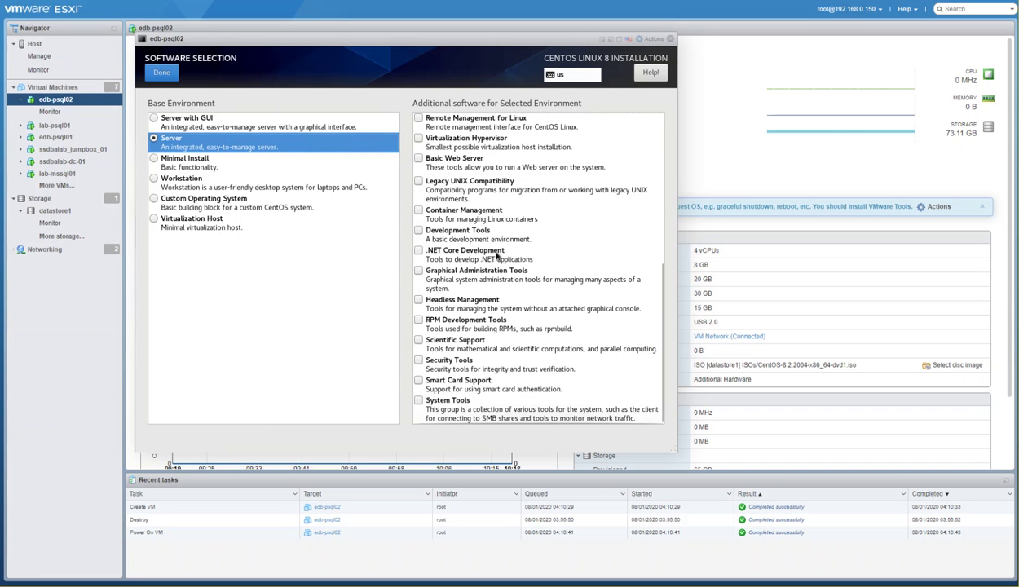
{"action": "scroll", "coordinate": [497, 255], "scroll_direction": "up", "scroll_amount": 6}
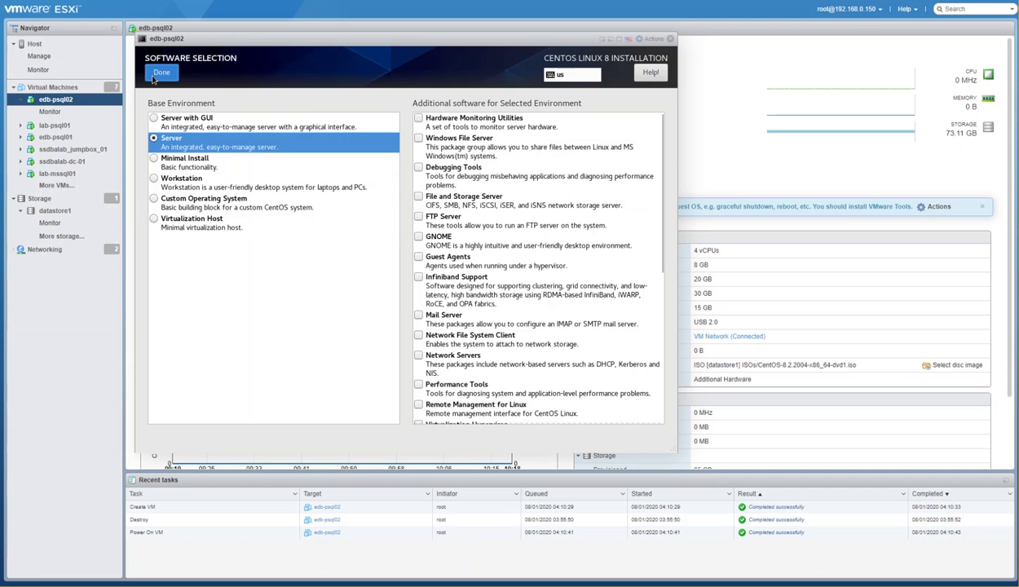
{"action": "left_click", "coordinate": [152, 77]}
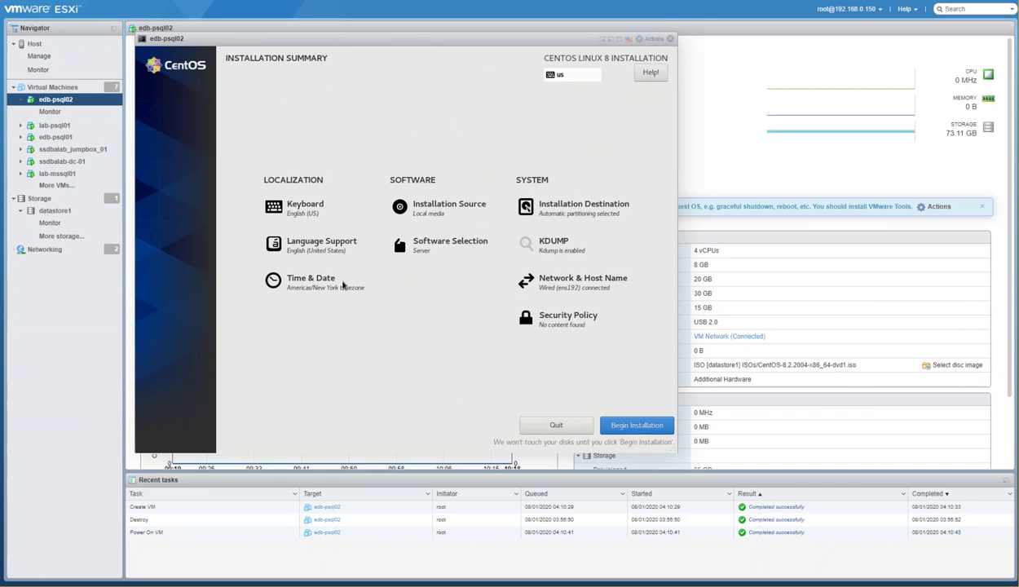
Set the time zone city to Denver in the Americas region and begin the CentOS installation.
{"action": "left_click", "coordinate": [316, 284]}
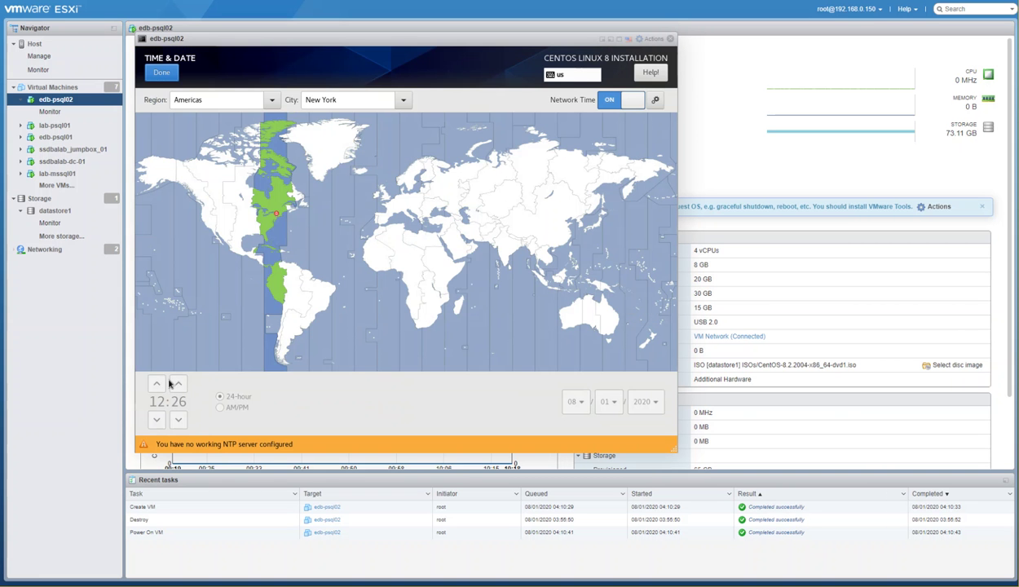
{"action": "left_click", "coordinate": [349, 99]}
{"action": "type", "text": "Denver"}
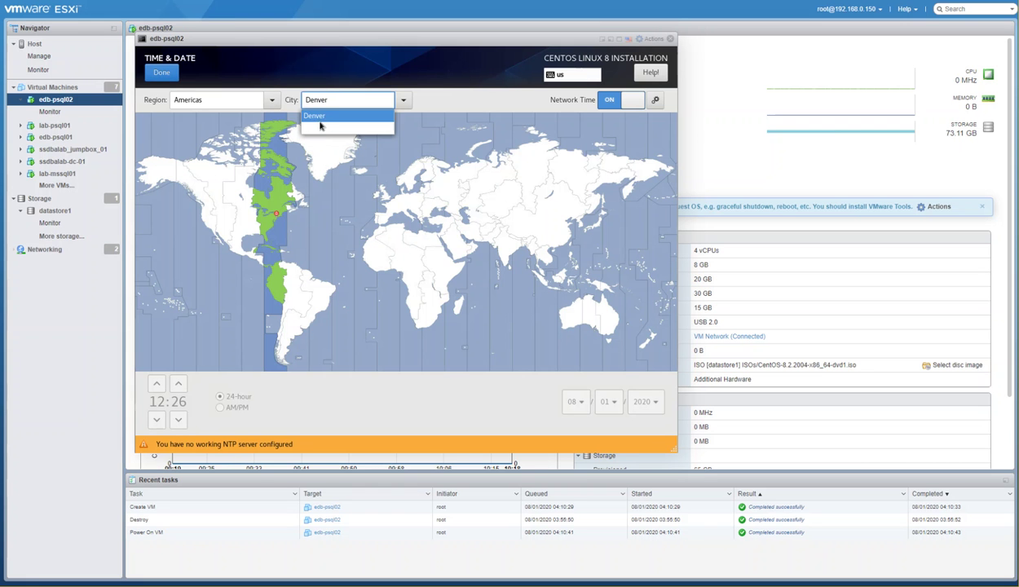
{"action": "left_click", "coordinate": [317, 119]}
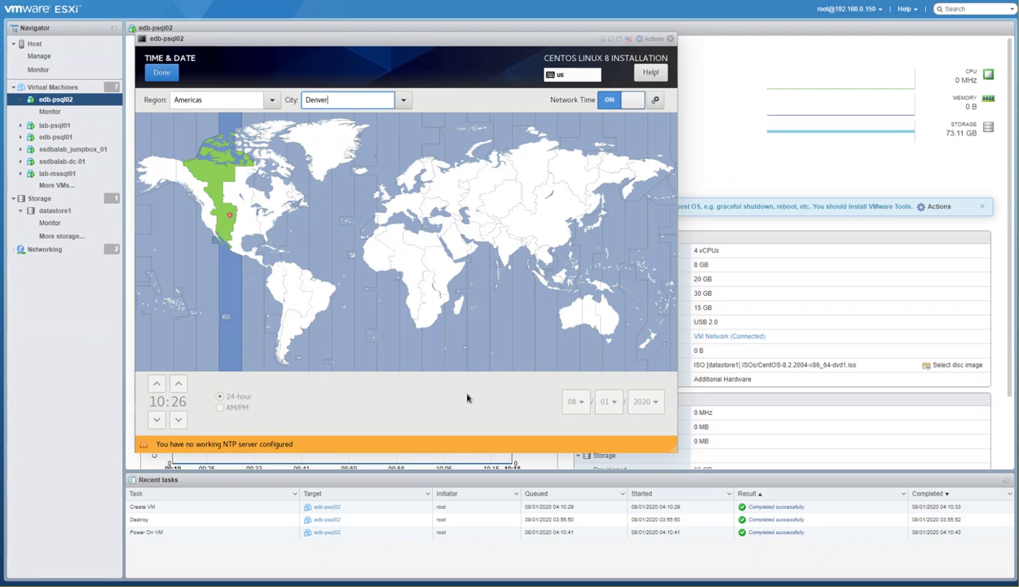
{"action": "left_click", "coordinate": [162, 73]}
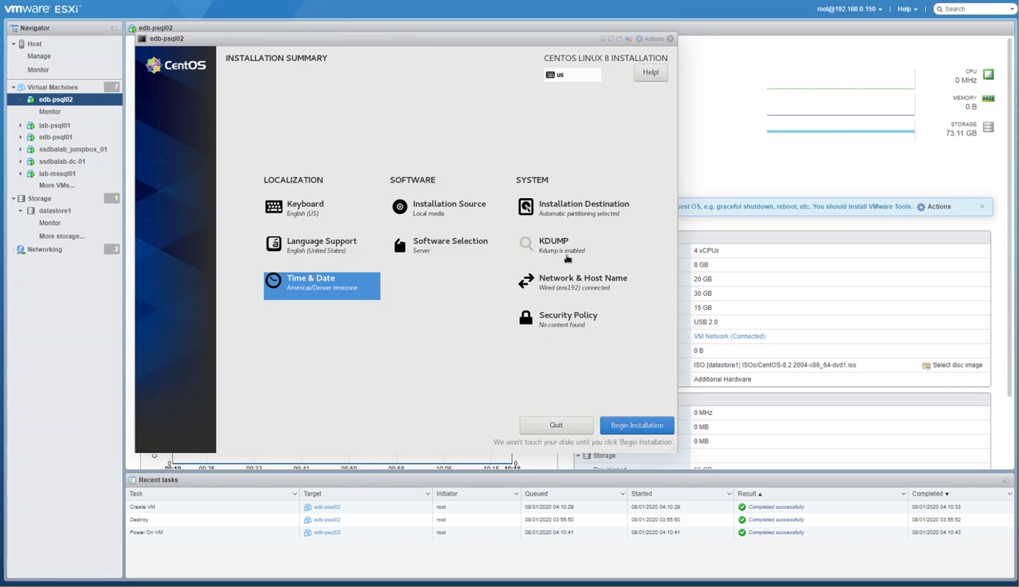
{"action": "left_click", "coordinate": [643, 435]}
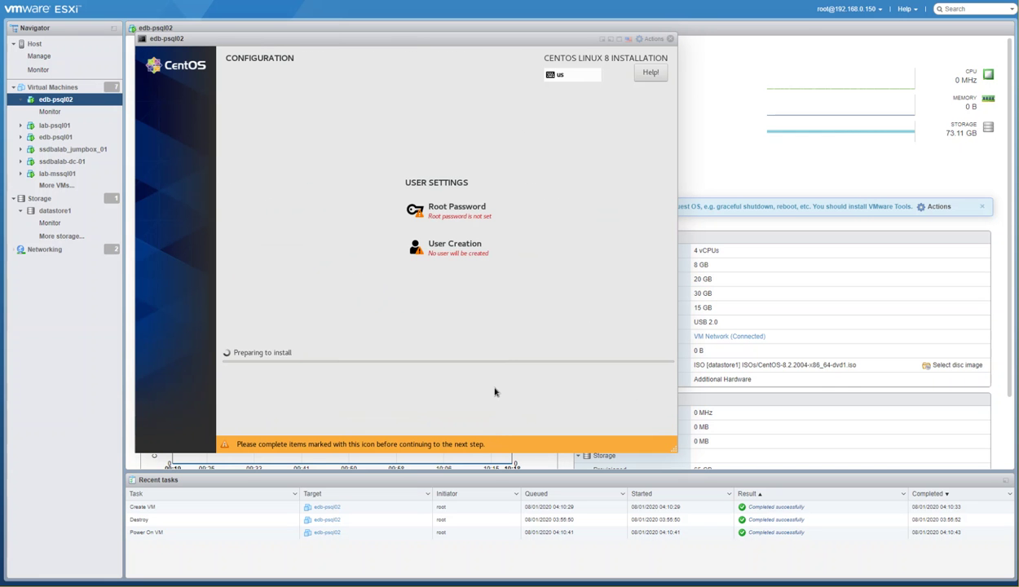
Enter and confirm the root password, and reboot the machine once the installation completes.
{"action": "left_click", "coordinate": [445, 209]}
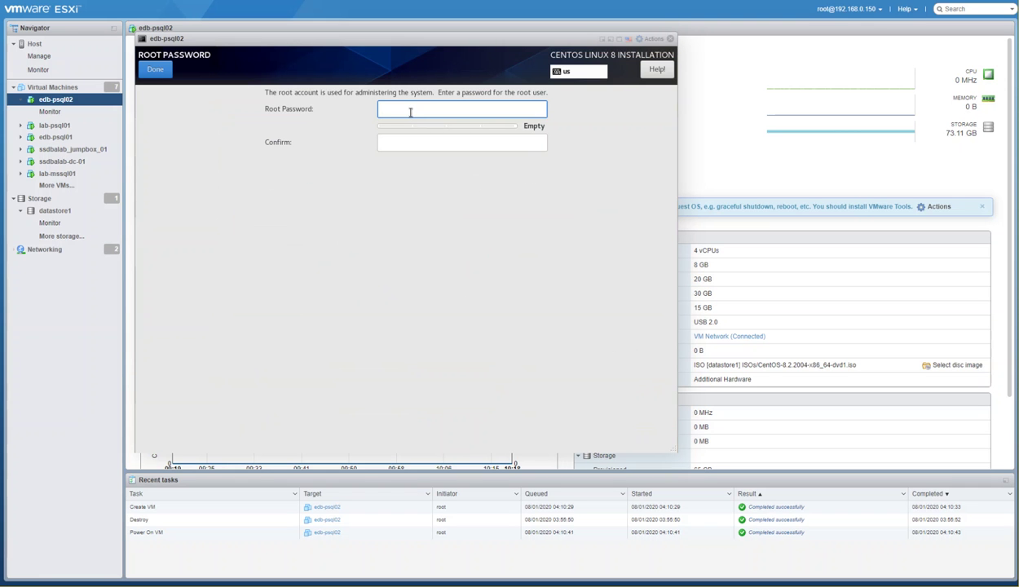
{"action": "type", "text": "••••••••"}
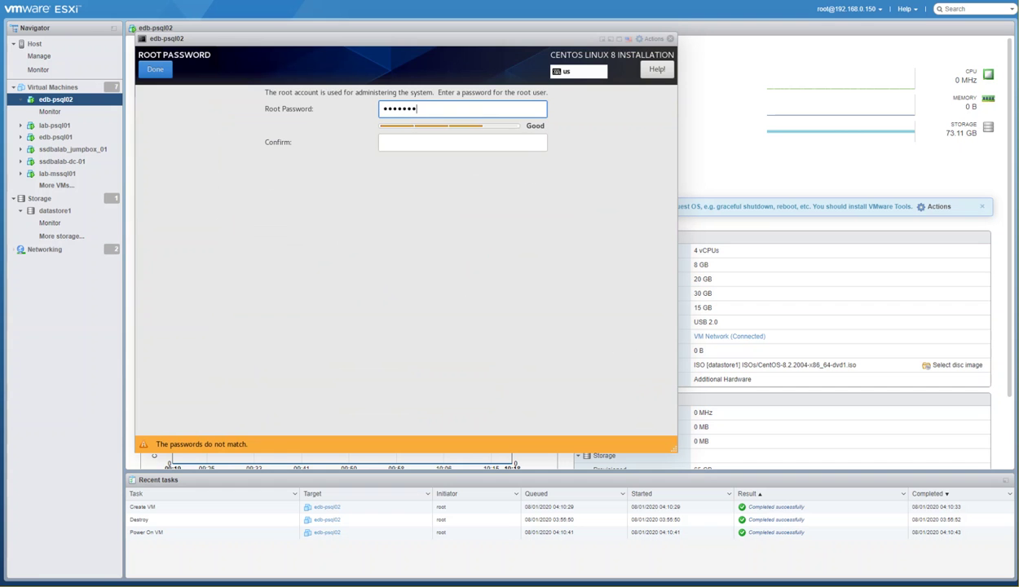
{"action": "type", "text": "•••"}
{"action": "key", "text": "Tab"}
{"action": "type", "text": "•••••"}
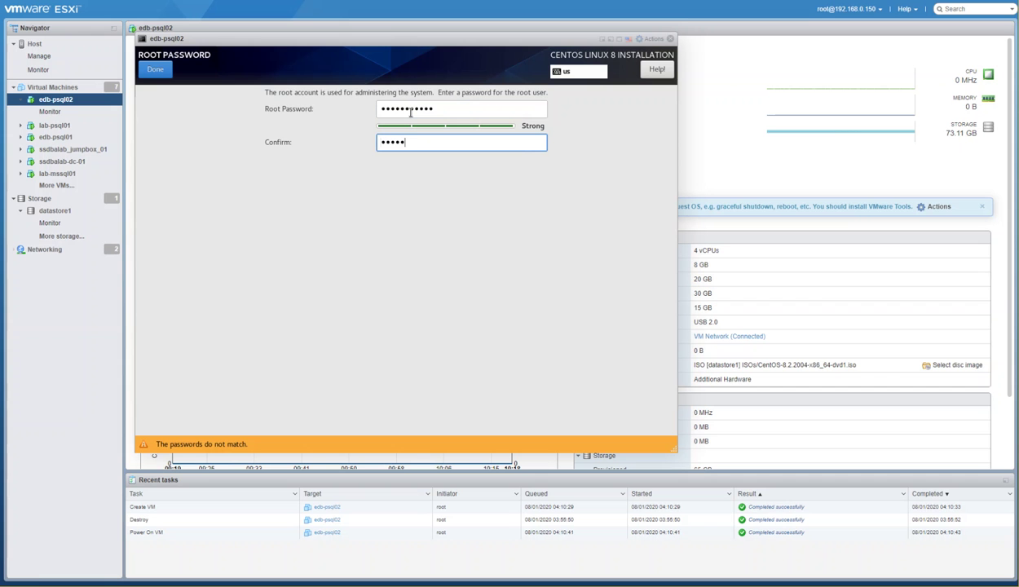
{"action": "type", "text": "••••••"}
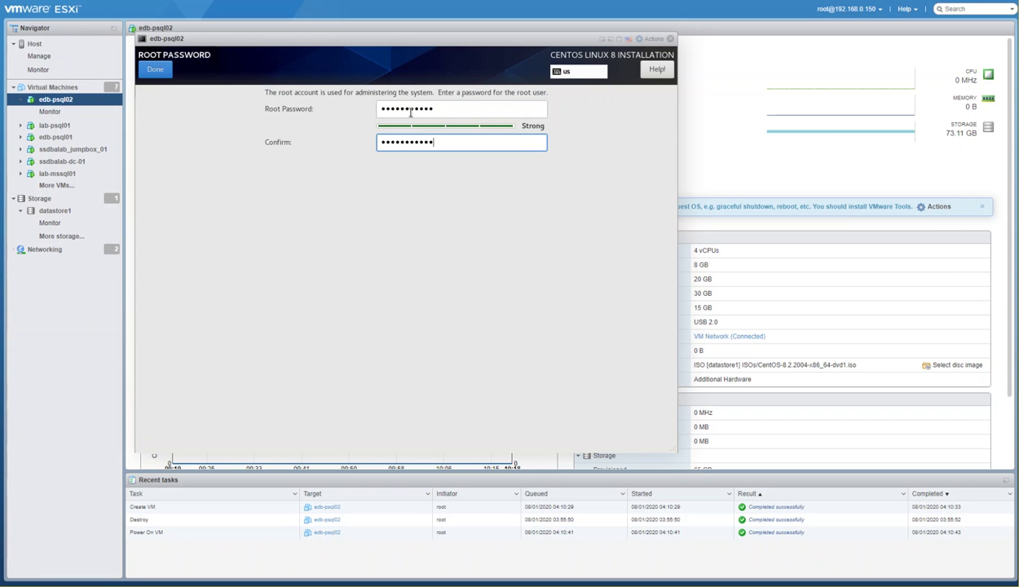
{"action": "left_click", "coordinate": [156, 71]}
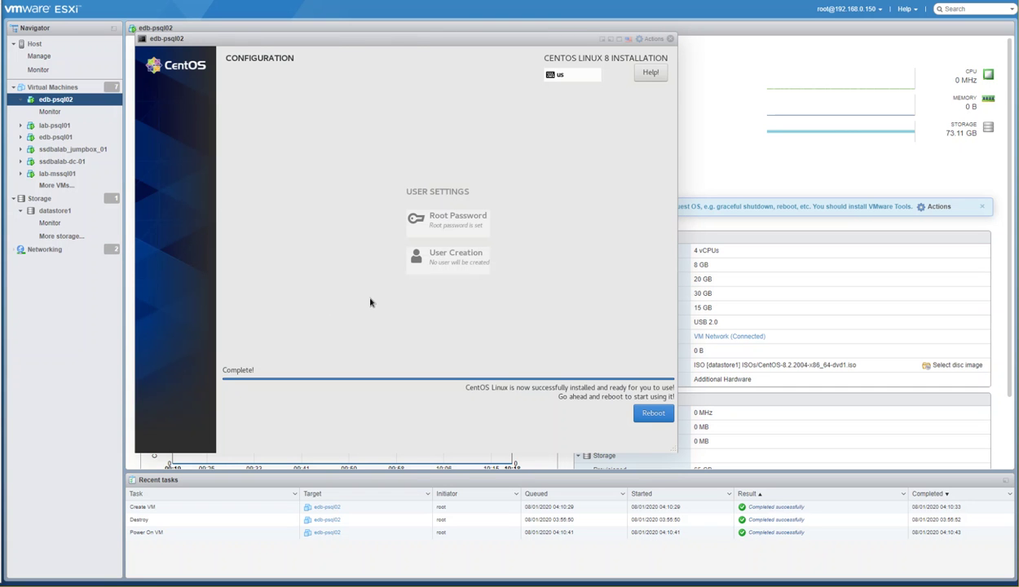
{"action": "left_click", "coordinate": [643, 418]}
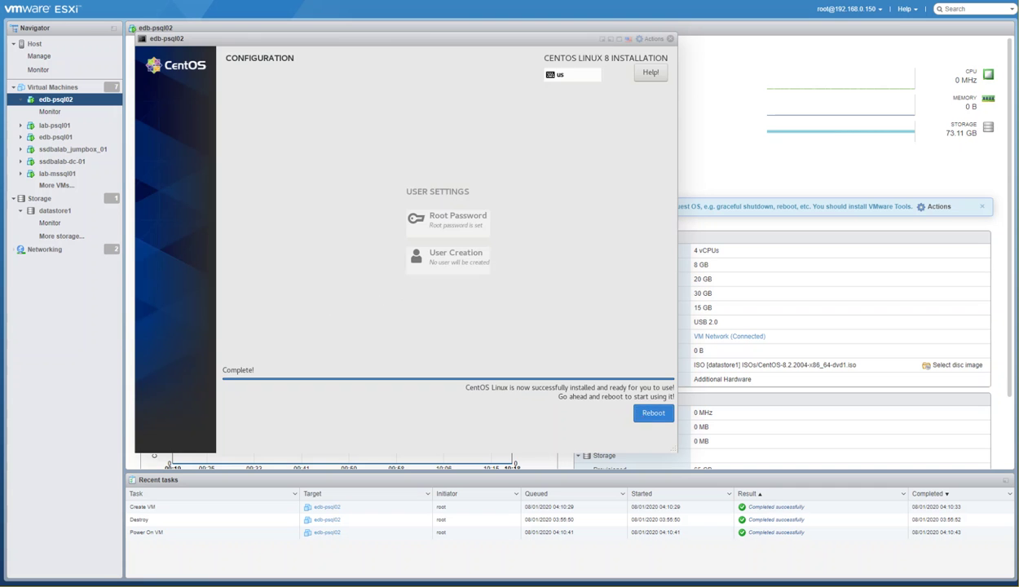